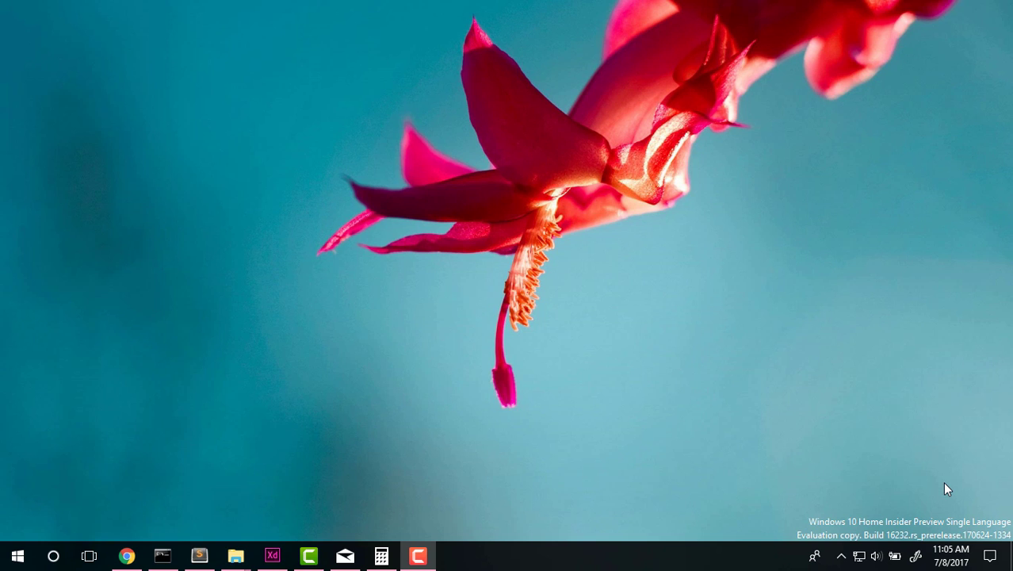
# Step: View the desktop's context menu, then show the taskbar's context menu instead
pyautogui.rightClick(539, 177)
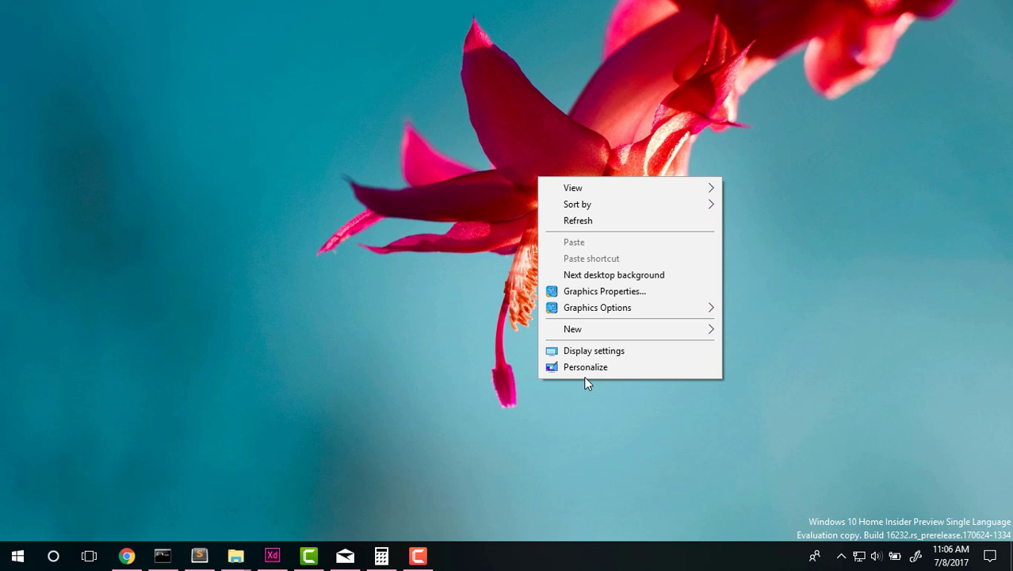
pyautogui.click(504, 484)
pyautogui.rightClick(612, 555)
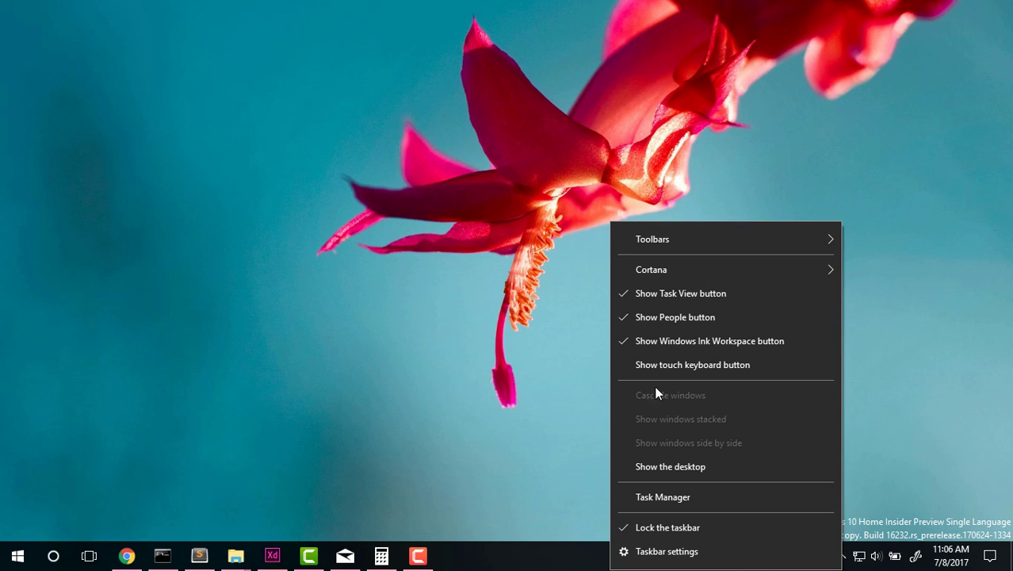
# Step: Open the Start menu and review the Store tile's context options
pyautogui.click(266, 403)
pyautogui.press('super')
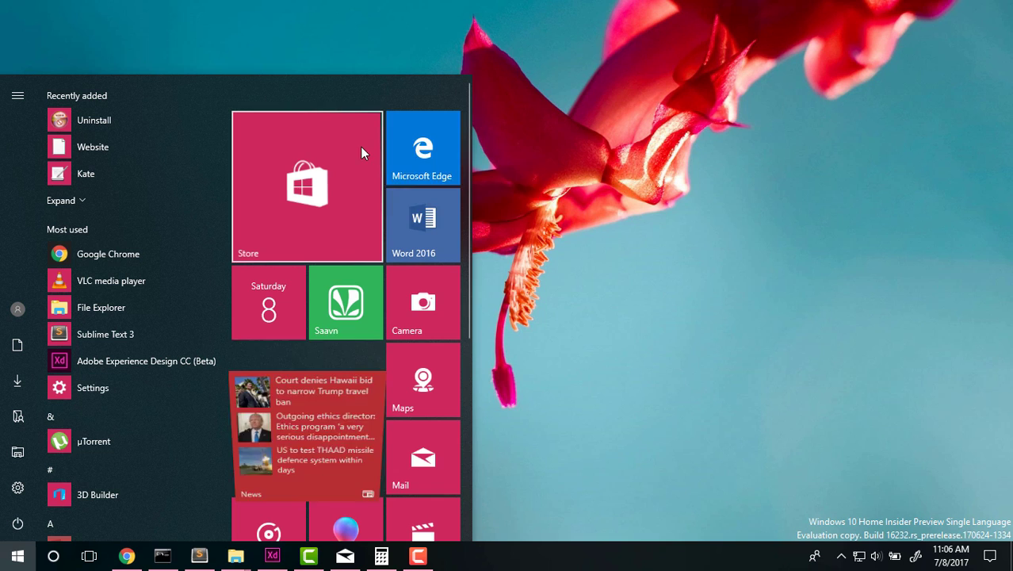
pyautogui.rightClick(361, 148)
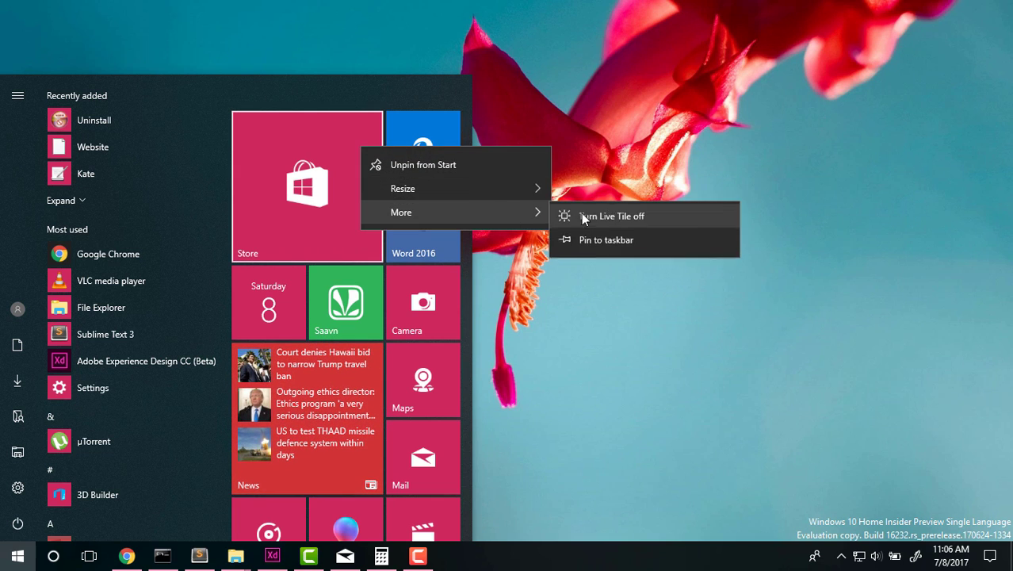
pyautogui.click(120, 360)
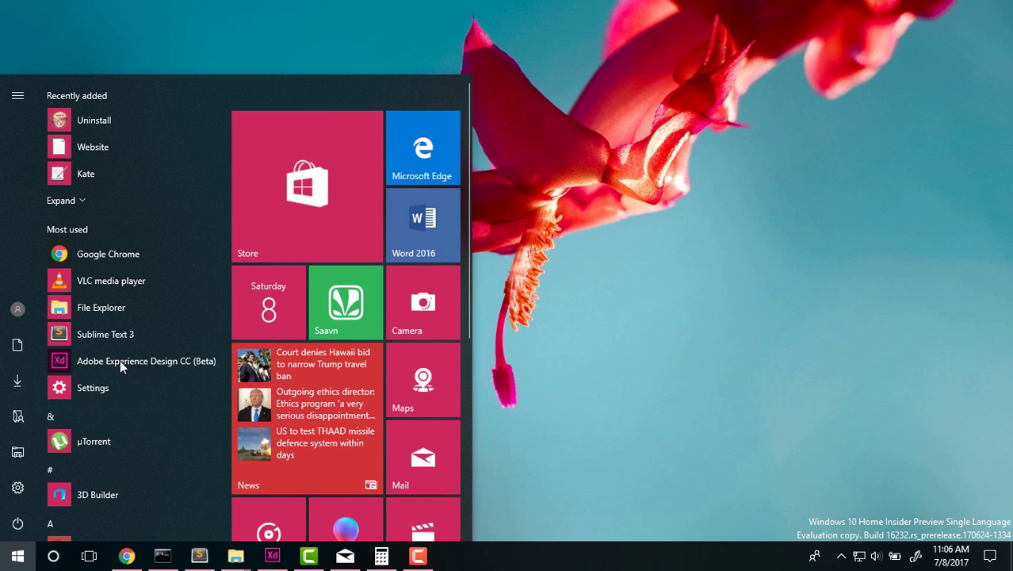
# Step: Review Adobe Illustrator CC 2017's context options in the app list, then close Start
pyautogui.scroll(-6, 186, 415)
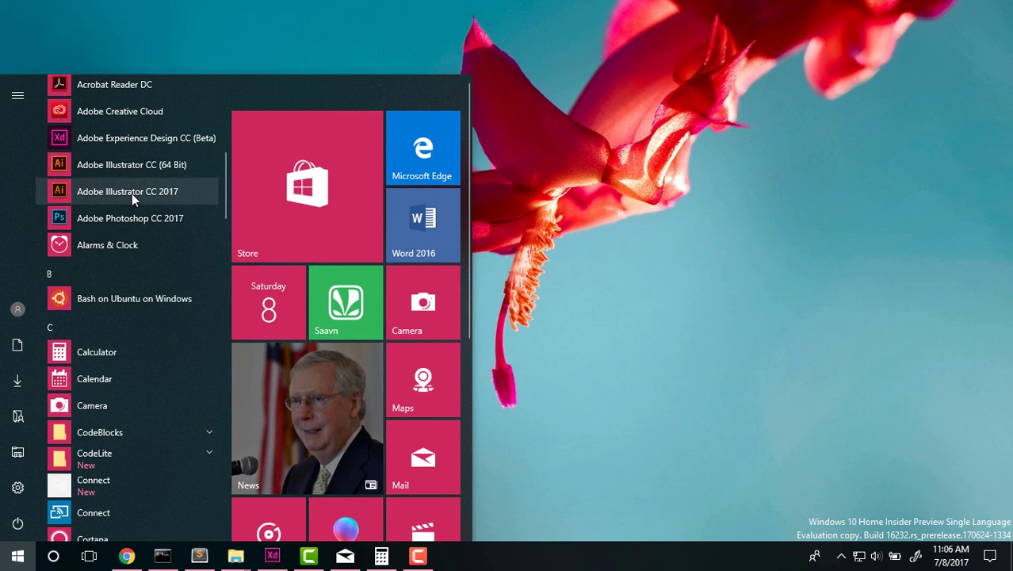
pyautogui.rightClick(132, 193)
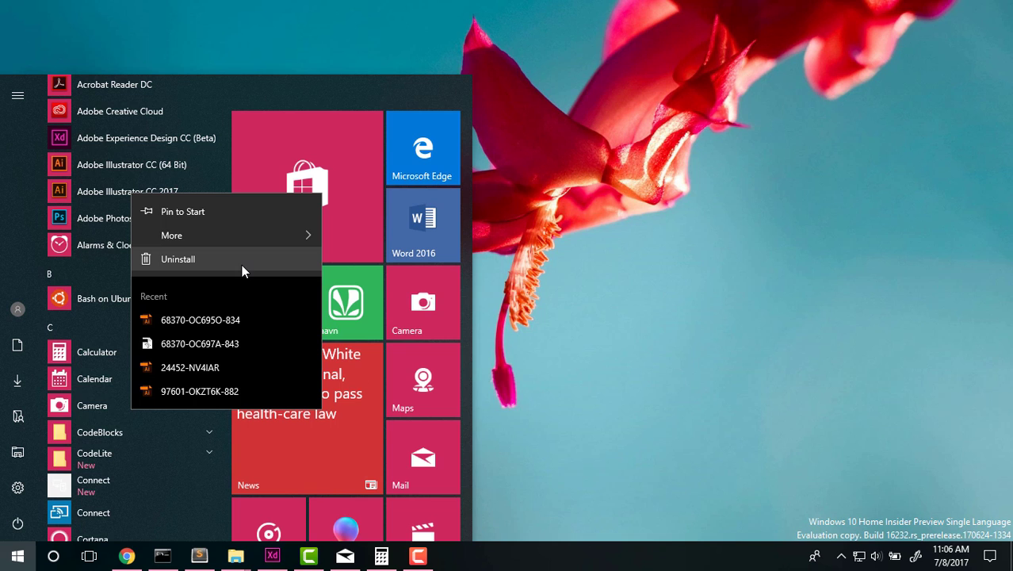
pyautogui.click(2, 188)
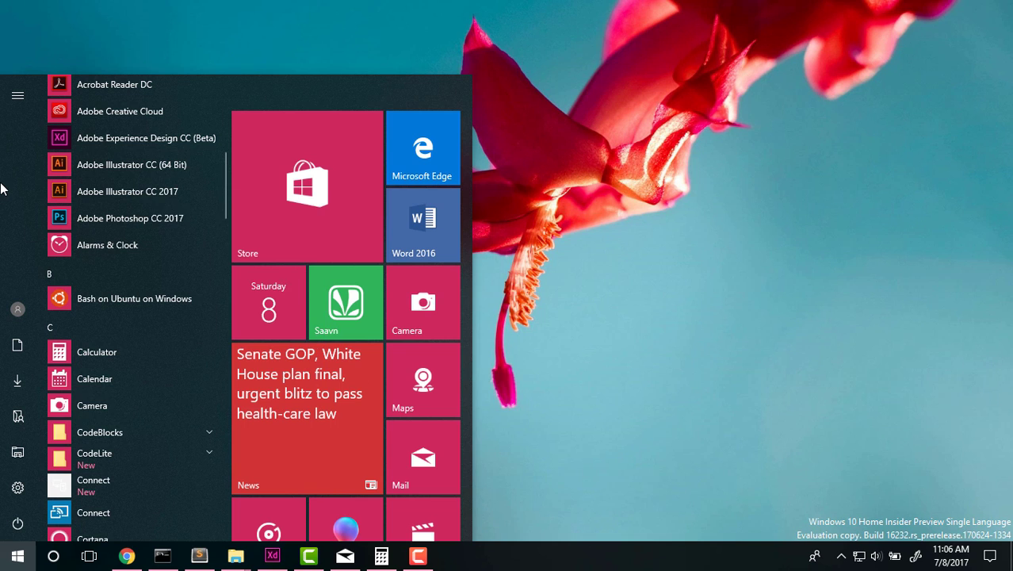
pyautogui.click(555, 441)
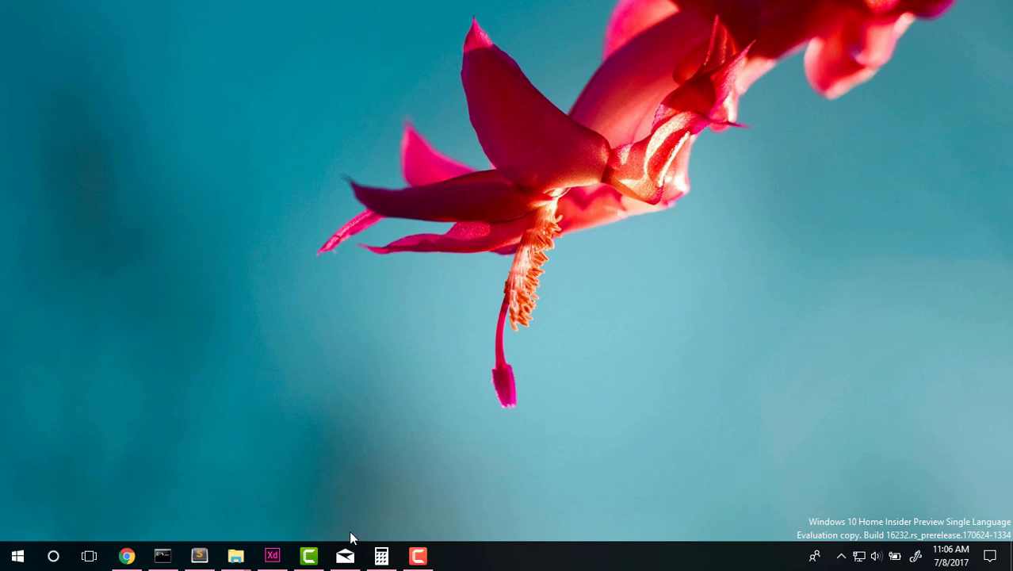
# Step: Open Mail and switch its Personalization appearance to Light mode
pyautogui.click(345, 556)
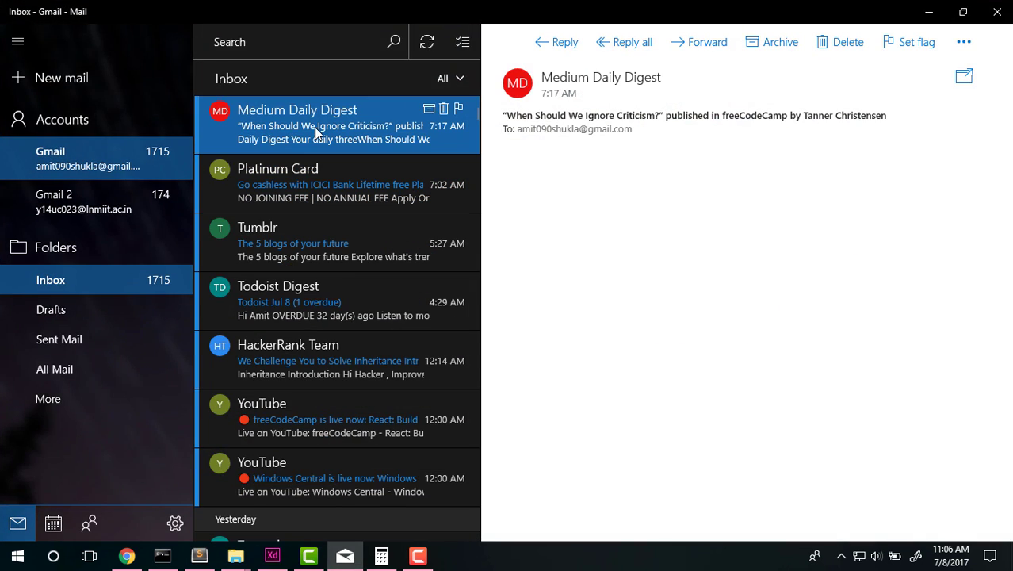
pyautogui.rightClick(314, 127)
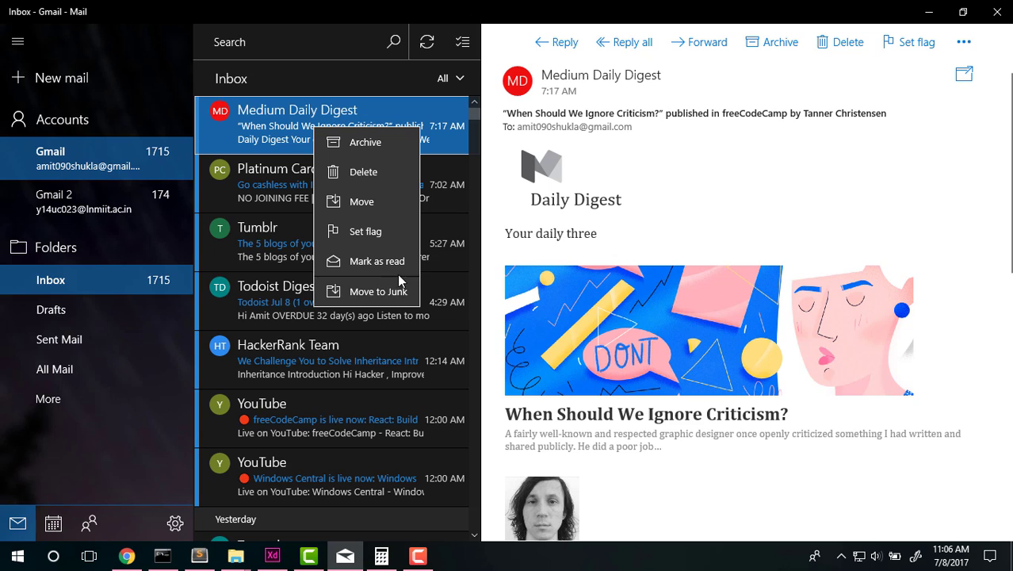
pyautogui.click(94, 465)
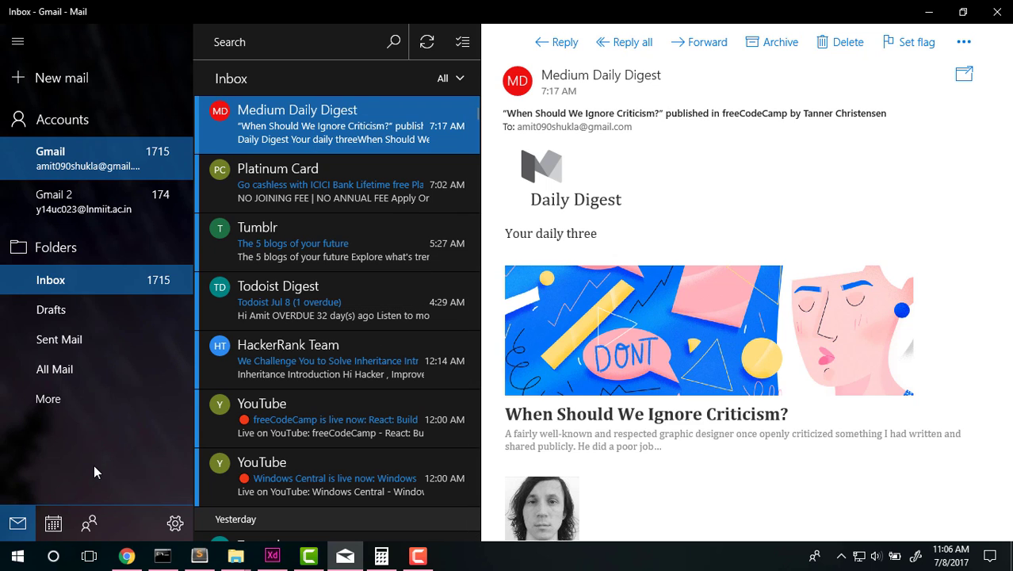
pyautogui.click(176, 524)
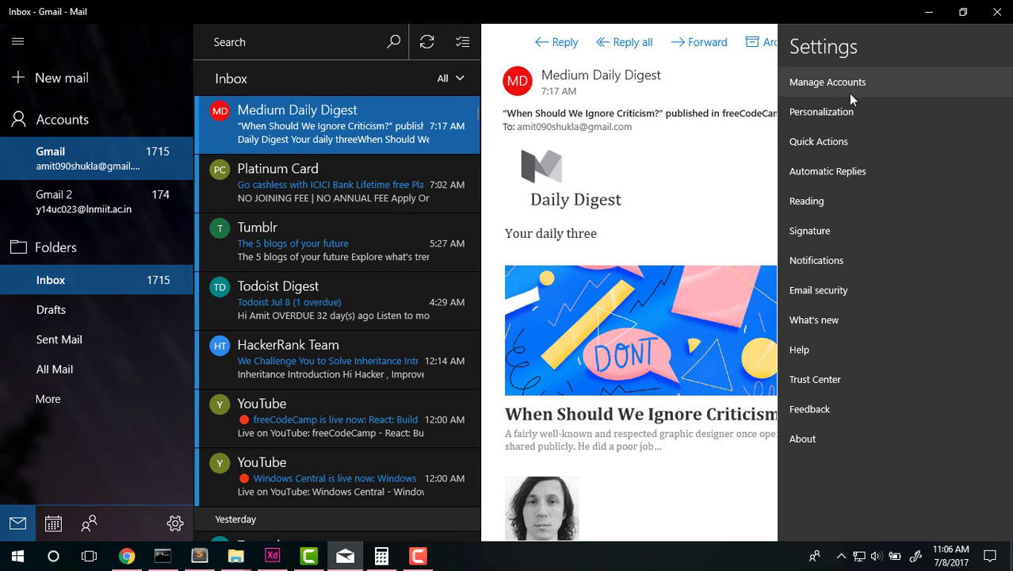
pyautogui.click(831, 115)
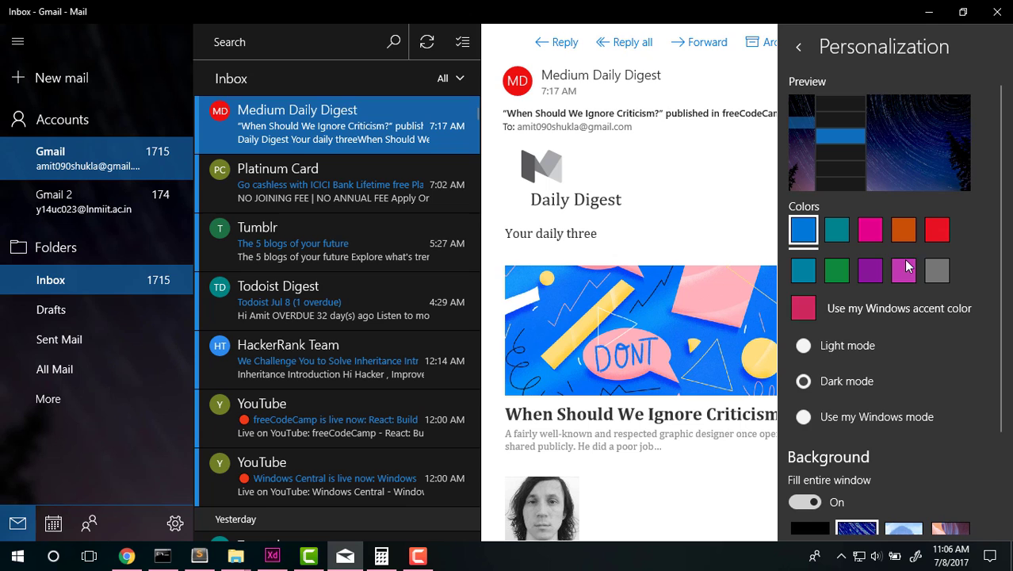
pyautogui.click(803, 346)
pyautogui.click(649, 141)
# Step: Preview the Medium Daily Digest email's actions without archiving, then minimize Mail
pyautogui.rightClick(444, 139)
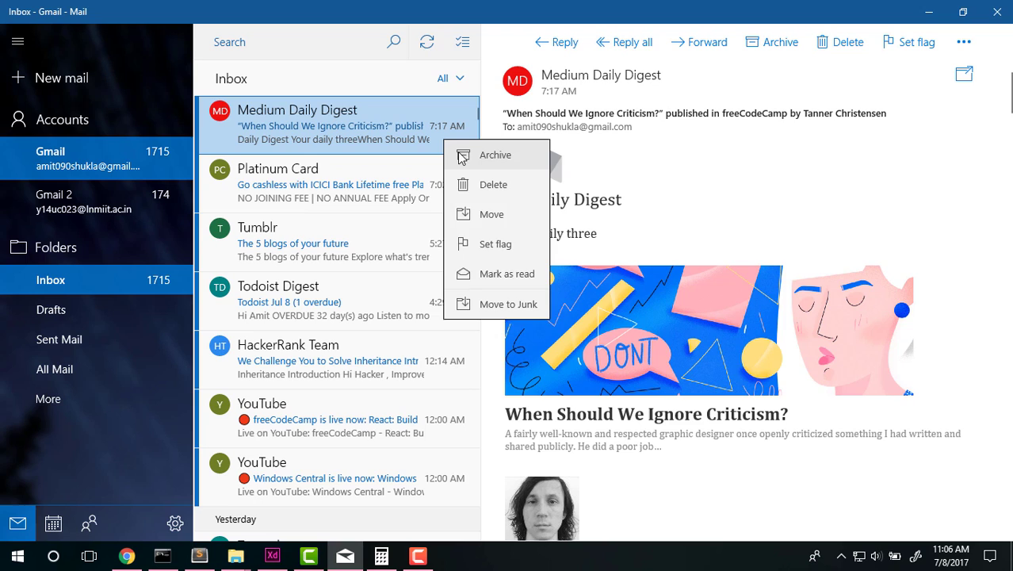
pyautogui.click(769, 179)
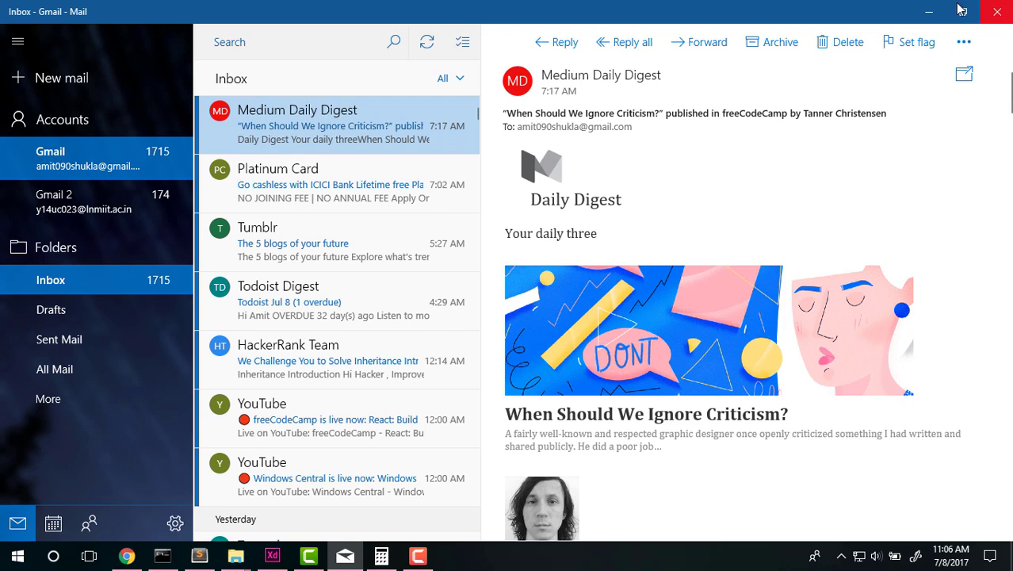
pyautogui.click(925, 12)
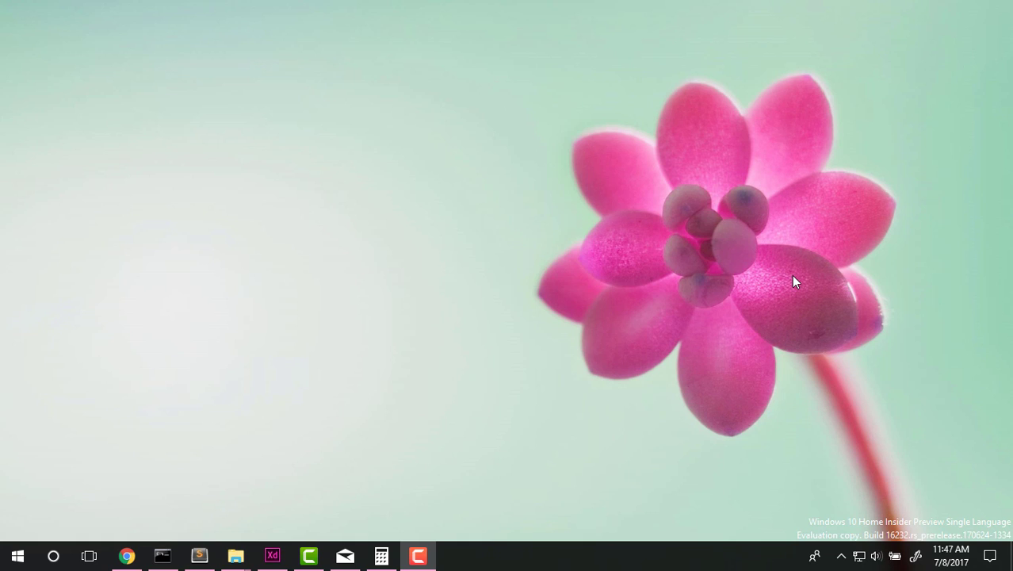
pyautogui.rightClick(611, 203)
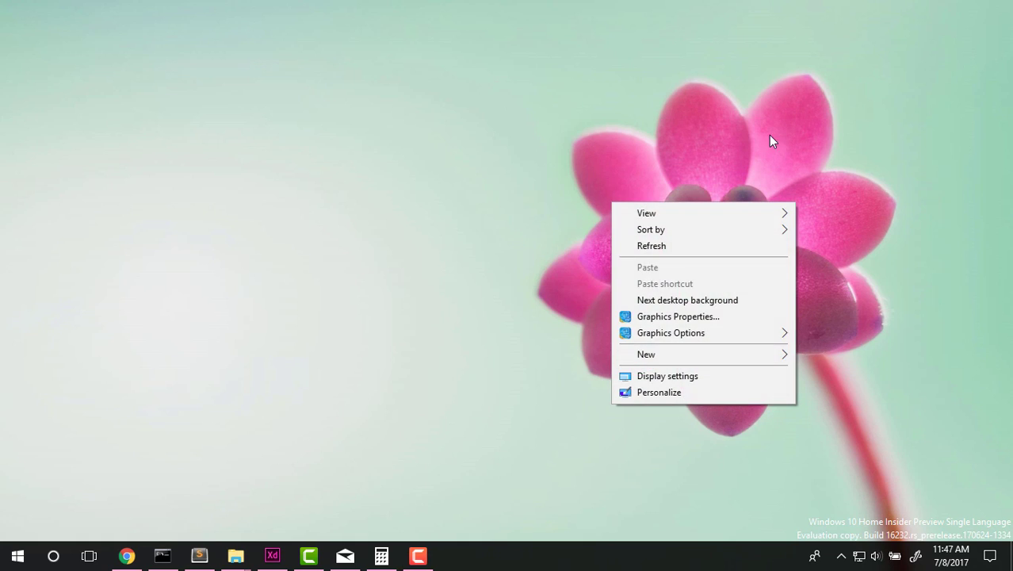
pyautogui.moveTo(704, 333)
pyautogui.click(556, 296)
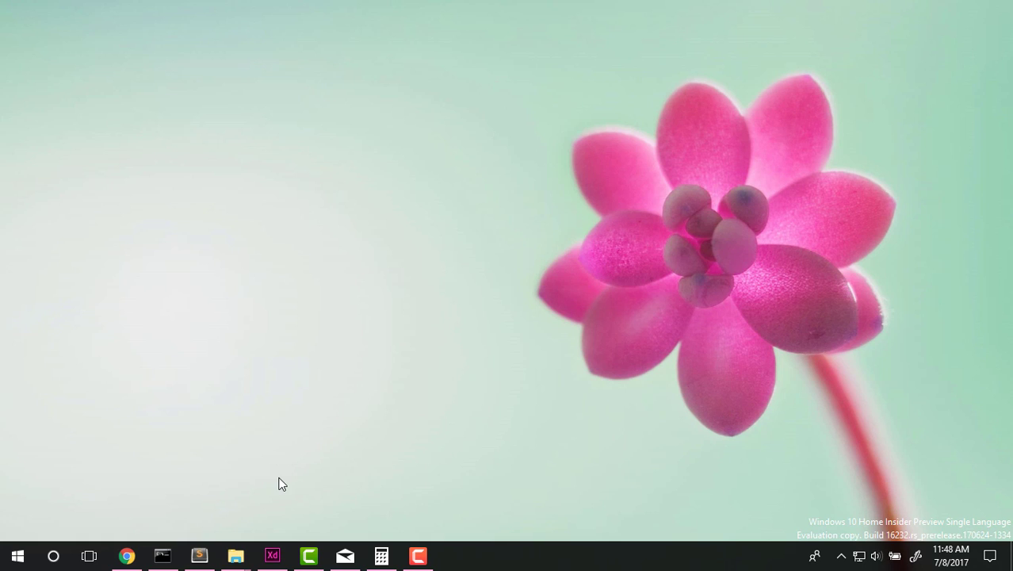
pyautogui.click(270, 561)
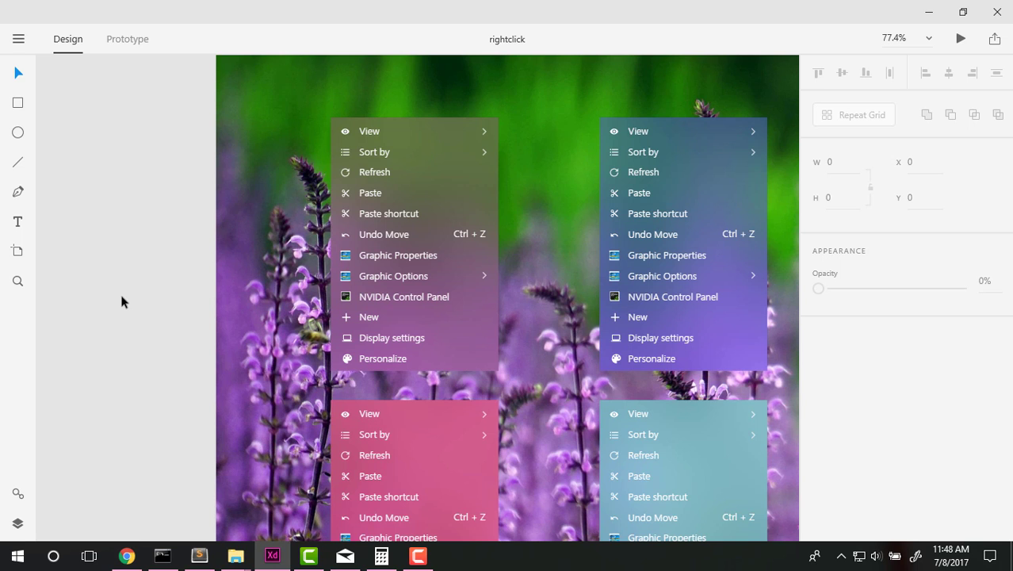
pyautogui.scroll(-5, 122, 301)
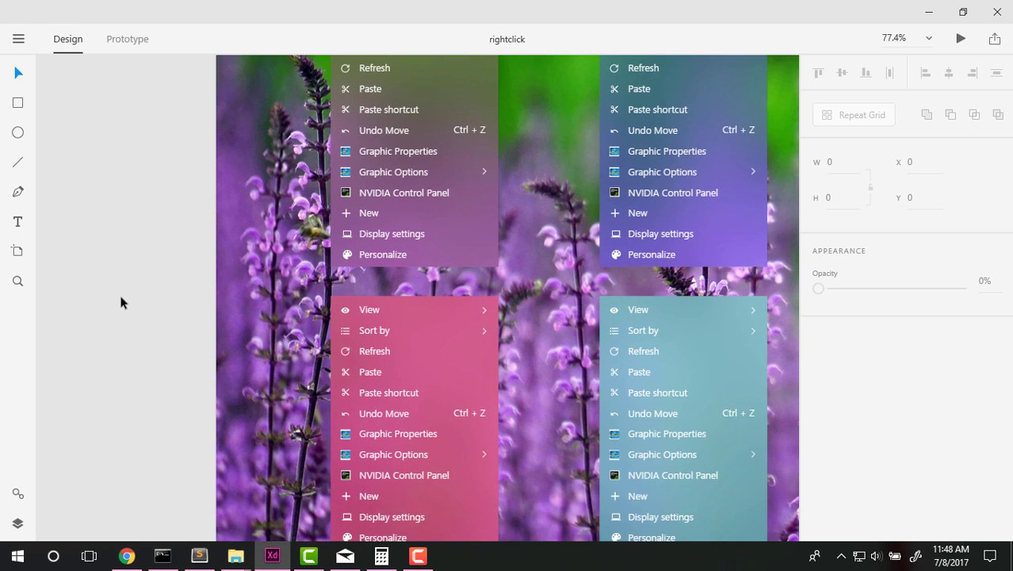
pyautogui.scroll(3, 121, 301)
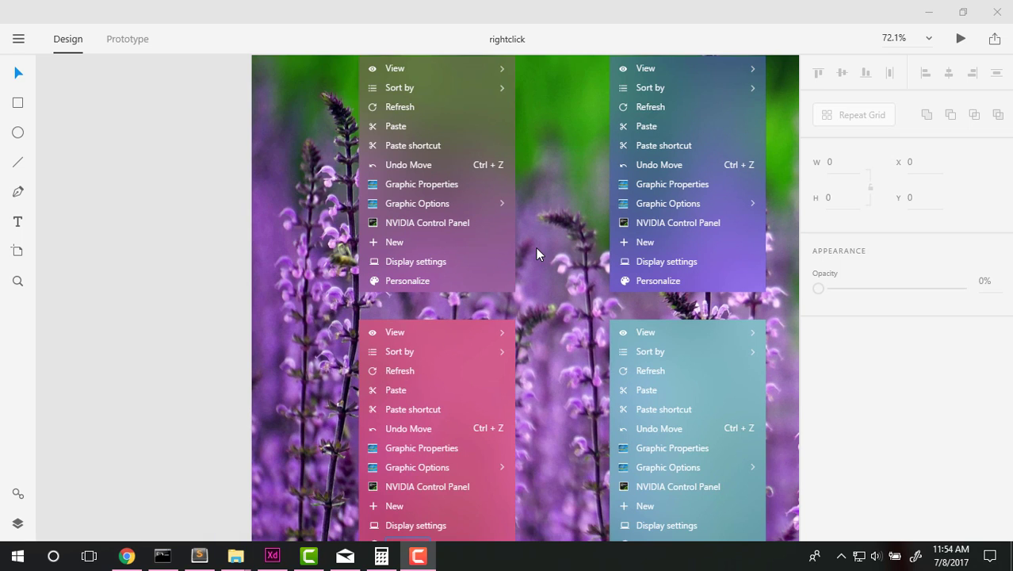
pyautogui.scroll(1, 537, 253)
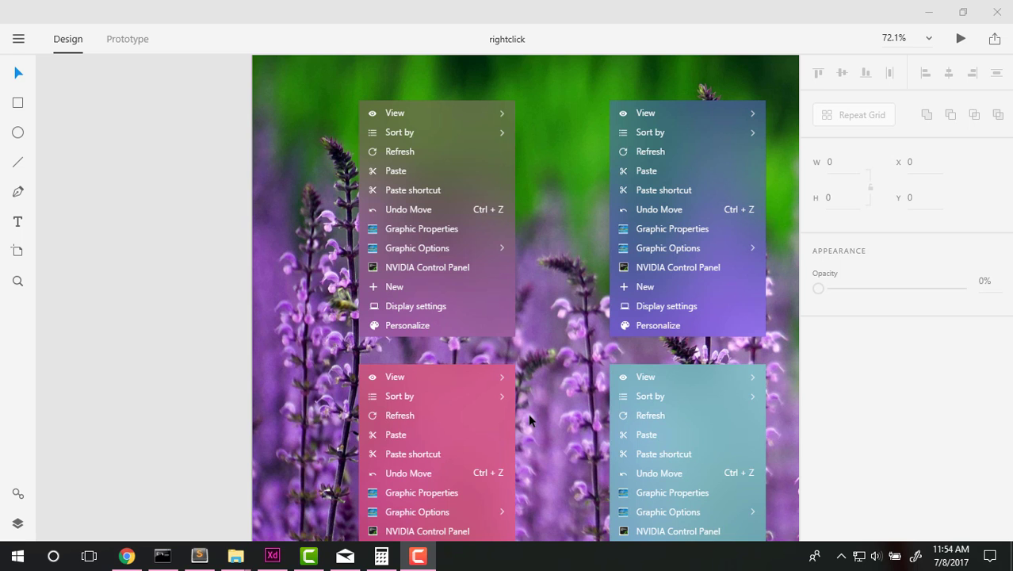
pyautogui.click(928, 12)
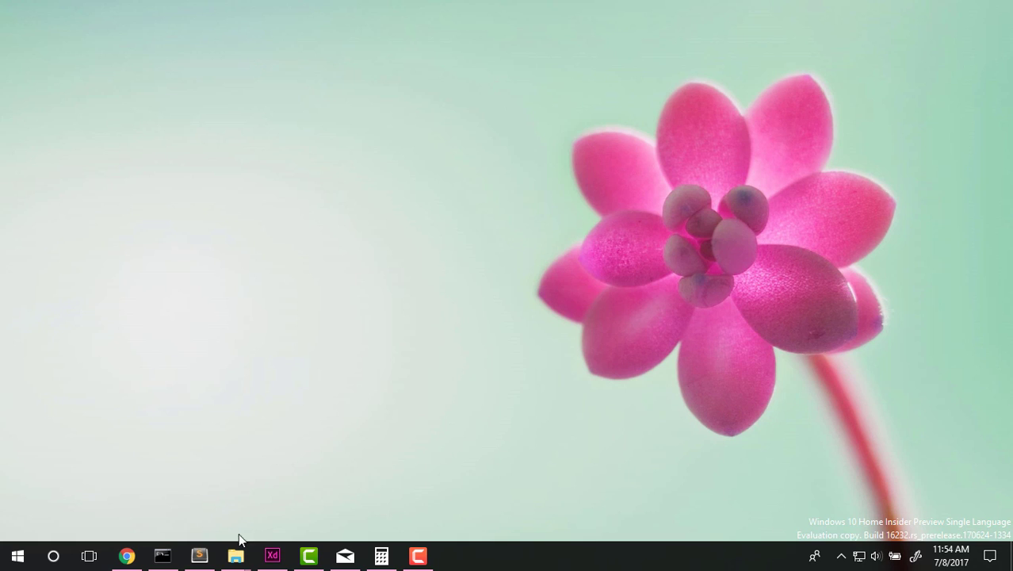
# Step: Restore the rightclick design briefly, then minimize Adobe XD to the desktop
pyautogui.click(272, 556)
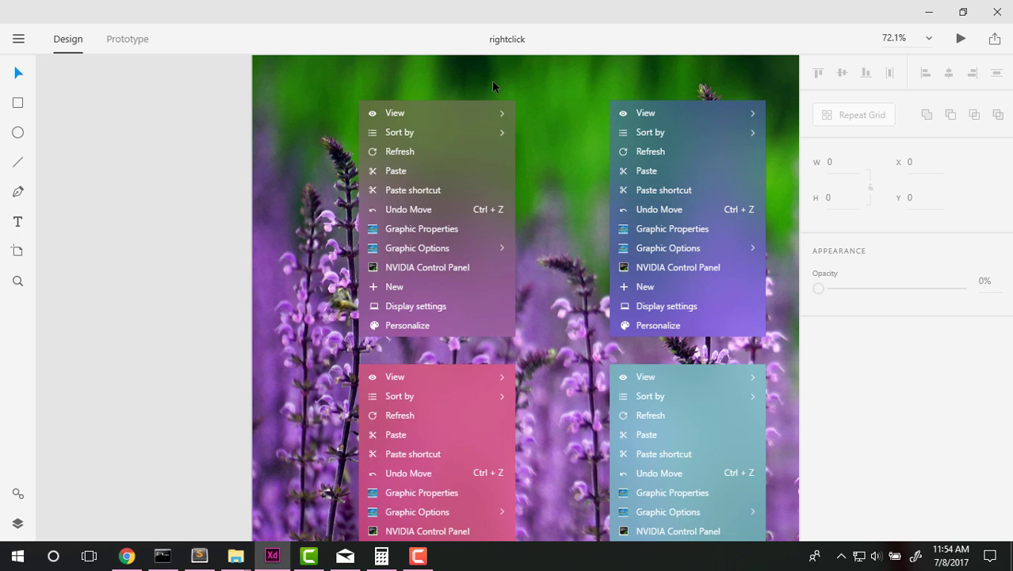
pyautogui.click(17, 556)
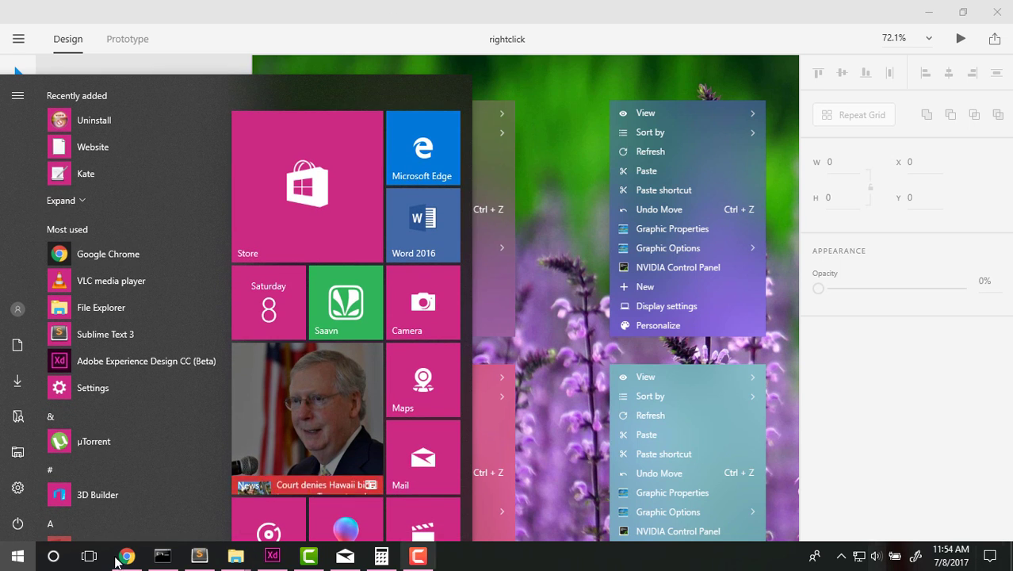
pyautogui.press('Escape')
pyautogui.scroll(1, 470, 169)
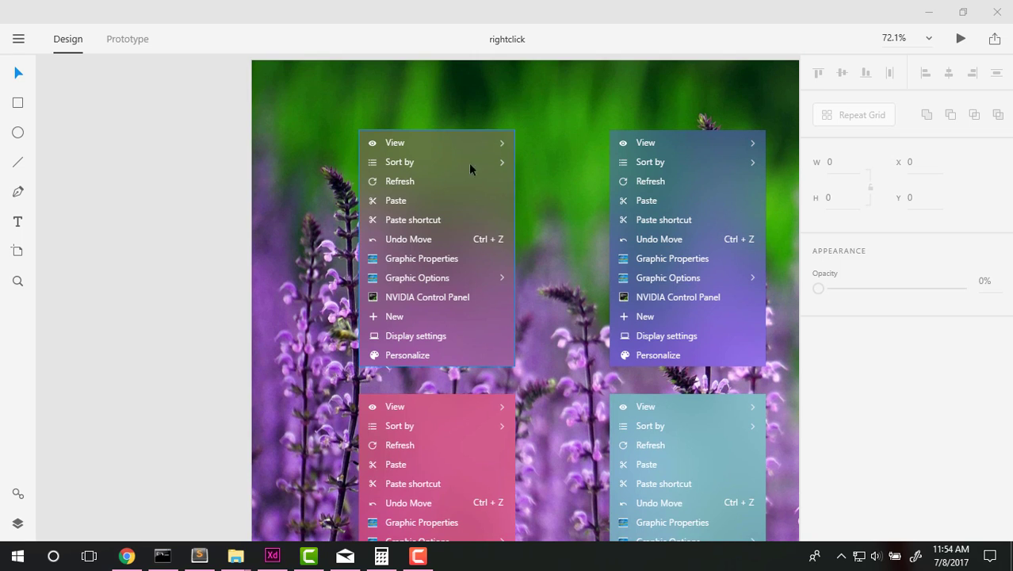
pyautogui.click(934, 12)
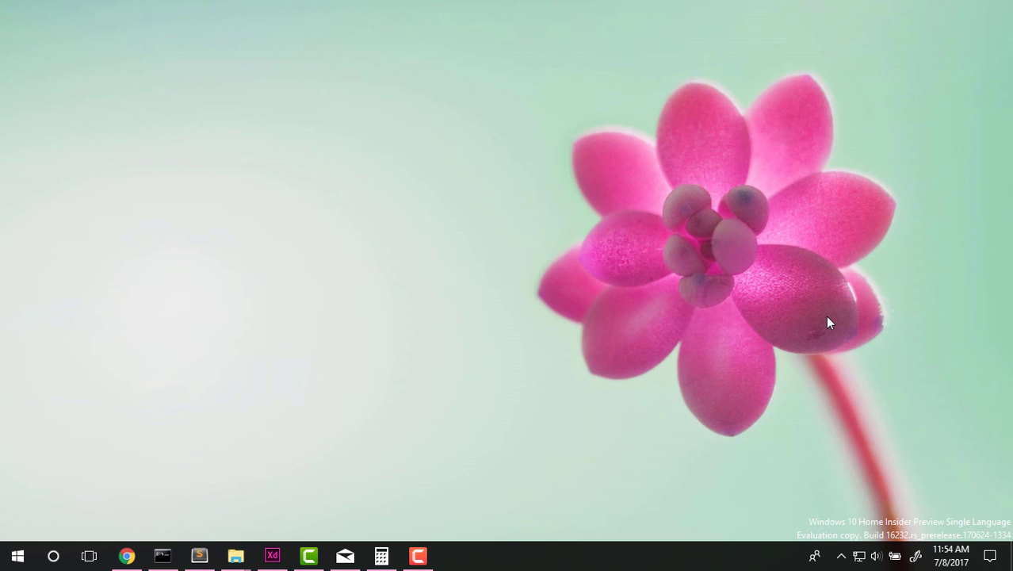
# Step: Scroll through the notifications panel, then close it and Start to the bare desktop
pyautogui.press('super')
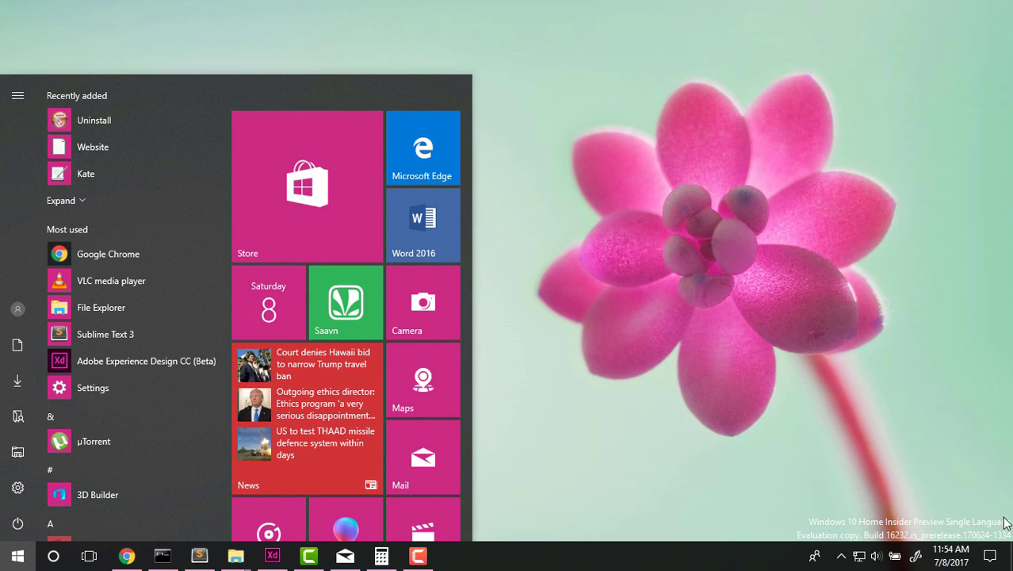
pyautogui.click(990, 558)
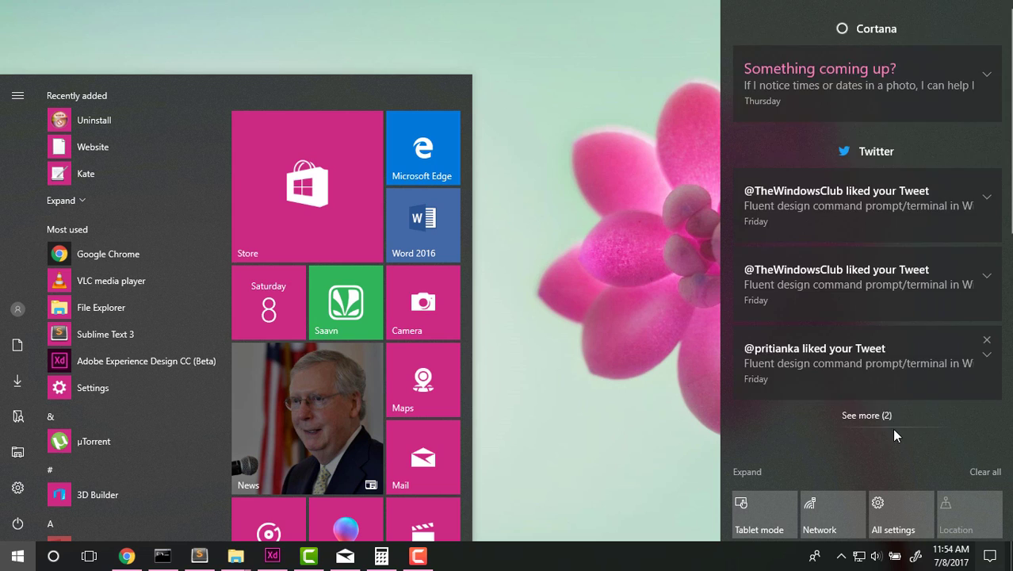
pyautogui.scroll(-5, 896, 357)
pyautogui.scroll(5, 913, 160)
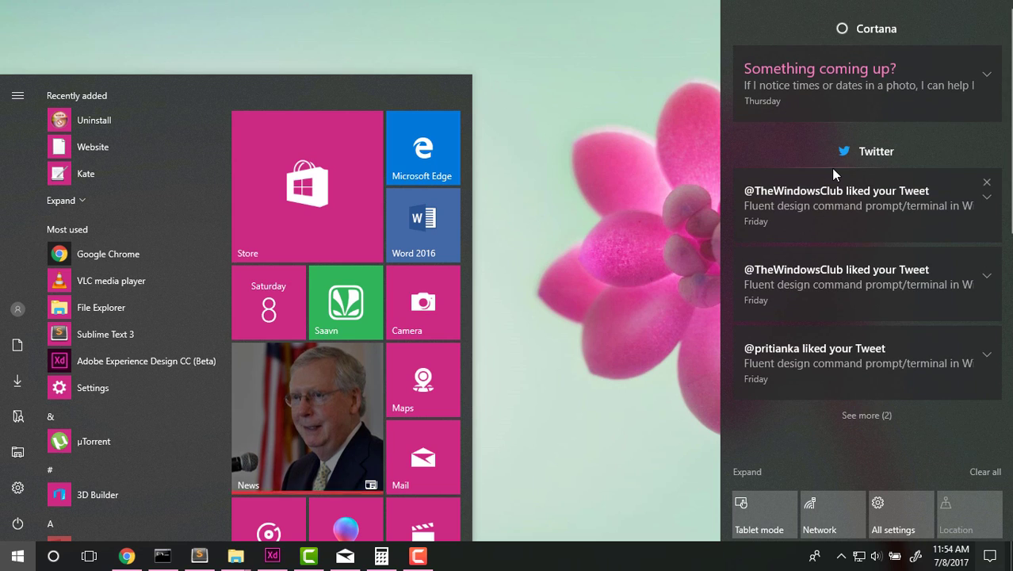
pyautogui.click(605, 268)
# Step: Bring the rightclick design forward and briefly select, then deselect, the teal context-menu group
pyautogui.click(272, 556)
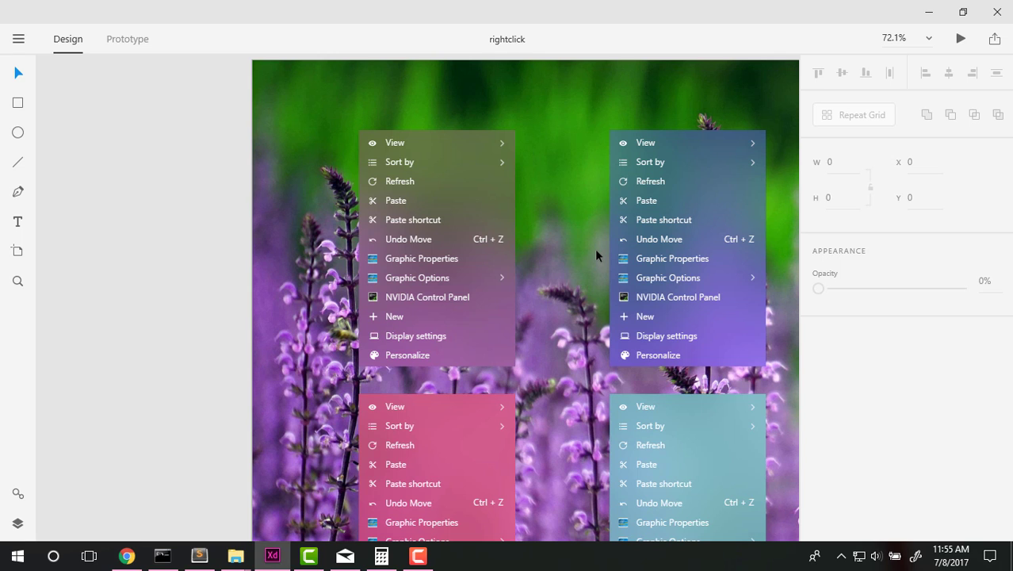
pyautogui.scroll(-3, 595, 249)
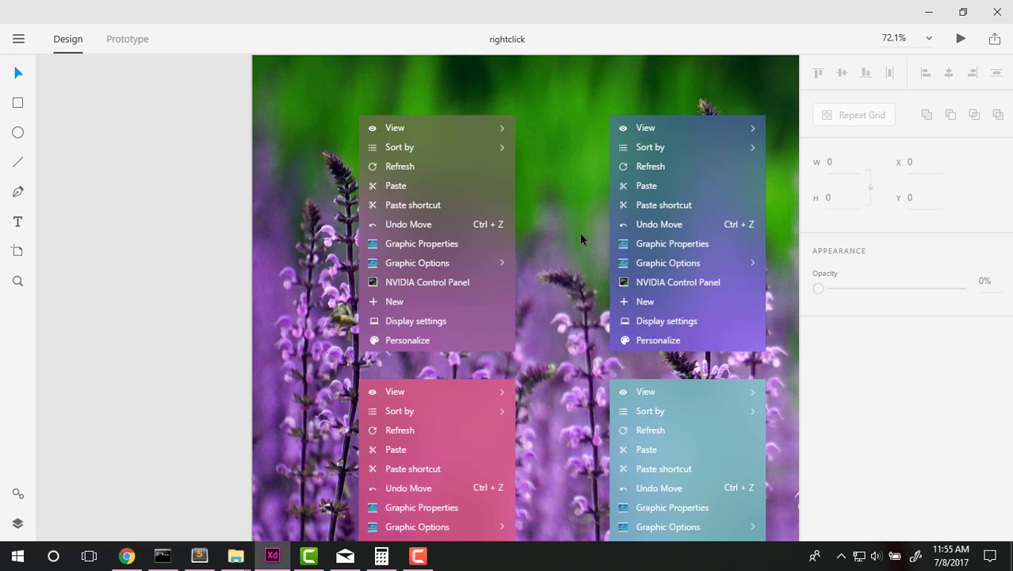
pyautogui.scroll(-3, 581, 238)
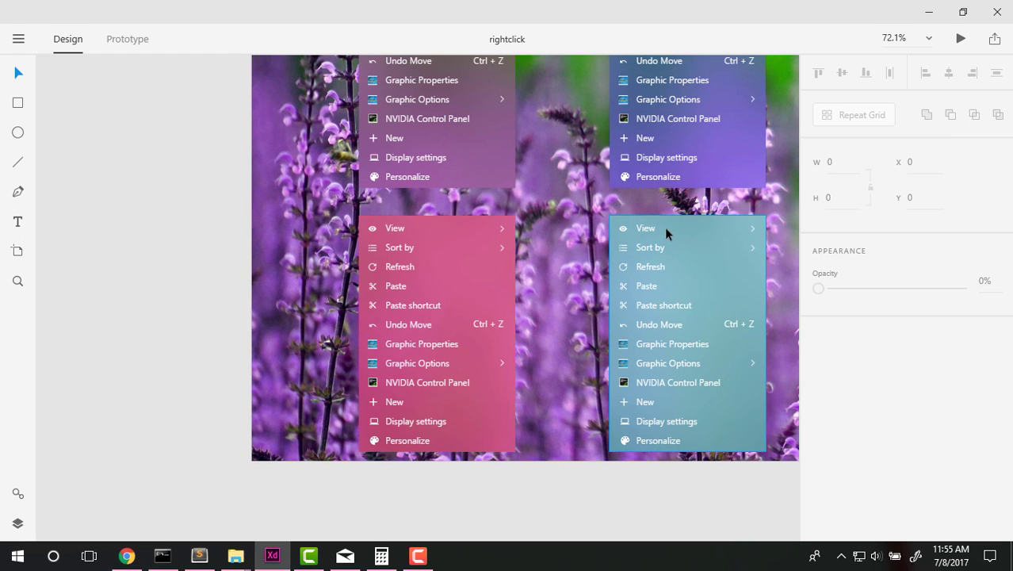
pyautogui.click(682, 243)
pyautogui.click(95, 346)
pyautogui.scroll(5, 563, 266)
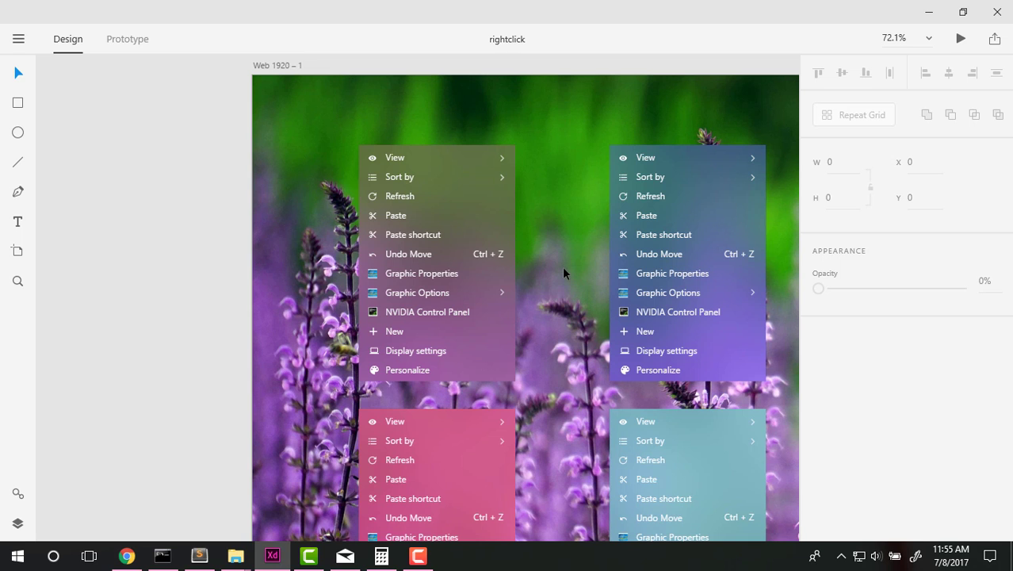
pyautogui.scroll(-7, 562, 266)
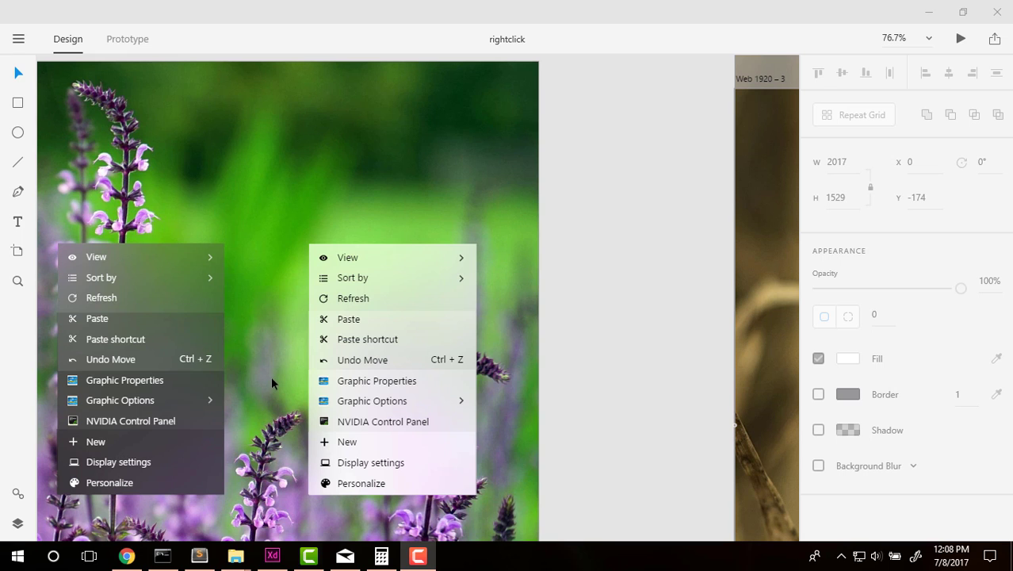
# Step: Select the Paste shortcut label in the light context-menu mockup
pyautogui.doubleClick(367, 338)
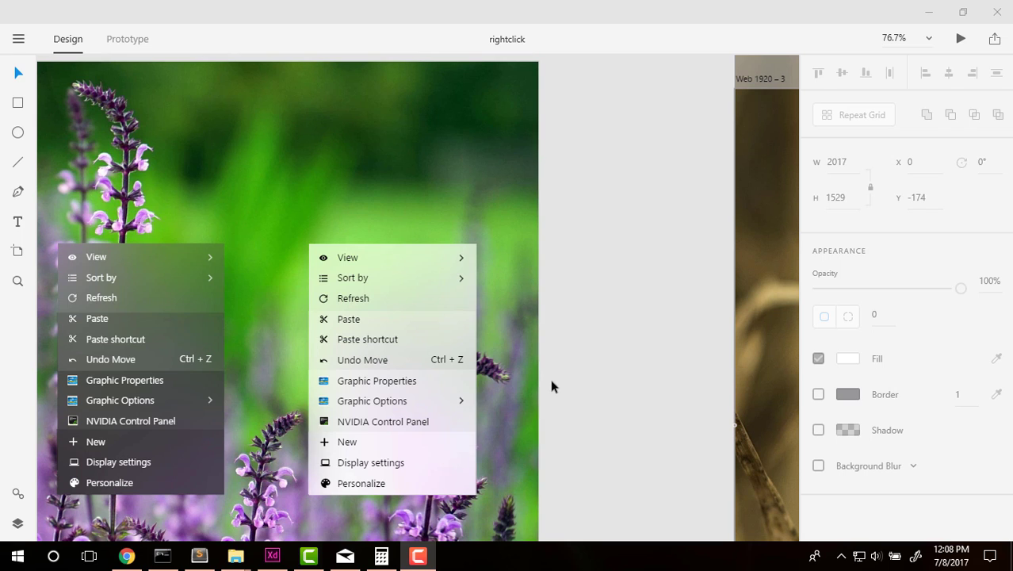
# Step: Pan across Web 1920 – 3's poppy menus, selecting the first dark menu, to Web 1920 – 5
pyautogui.click(608, 362)
pyautogui.hscroll(5, 607, 363)
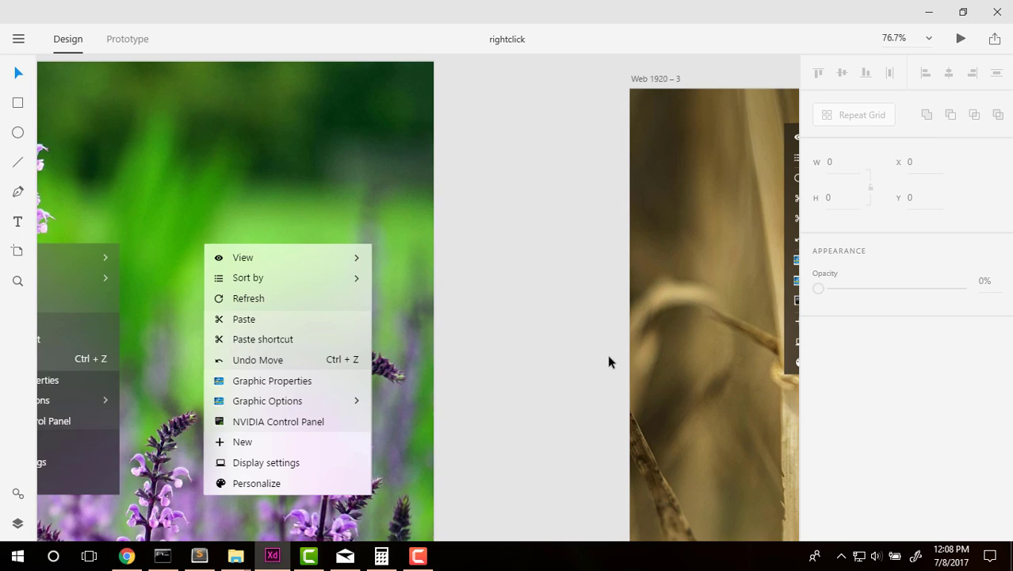
pyautogui.hscroll(10, 609, 361)
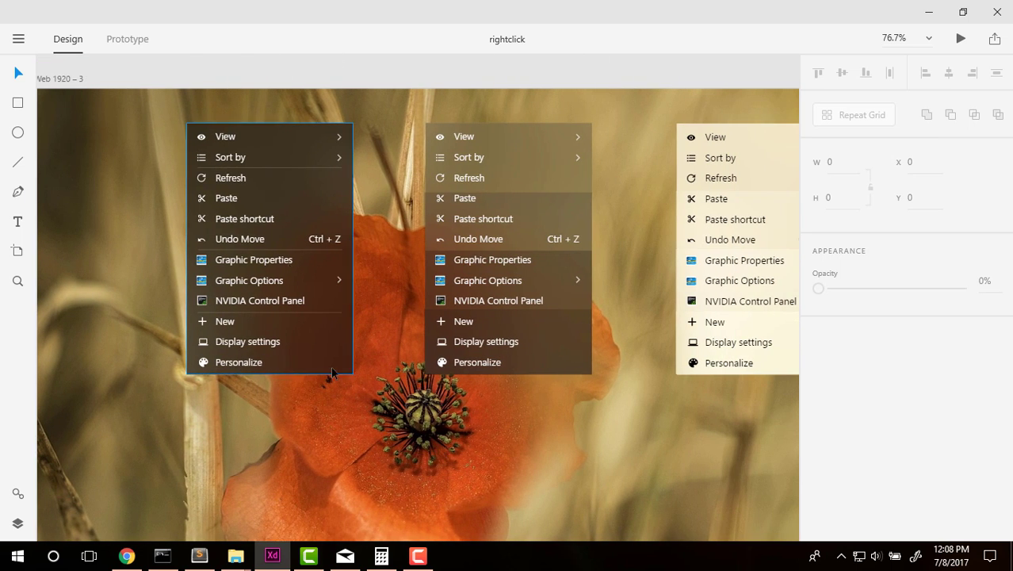
pyautogui.hscroll(5, 370, 427)
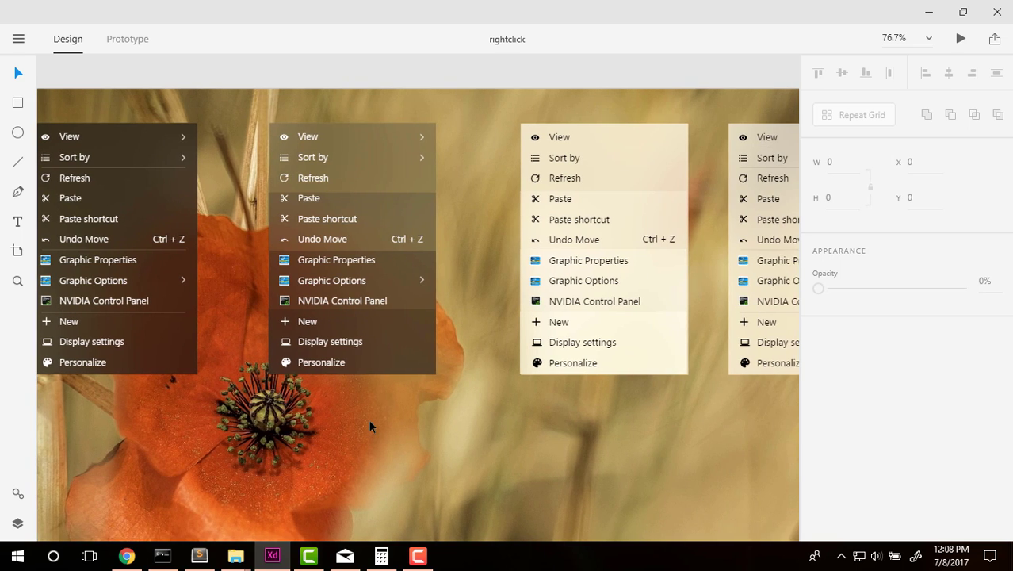
pyautogui.hscroll(-1, 368, 419)
pyautogui.click(78, 180)
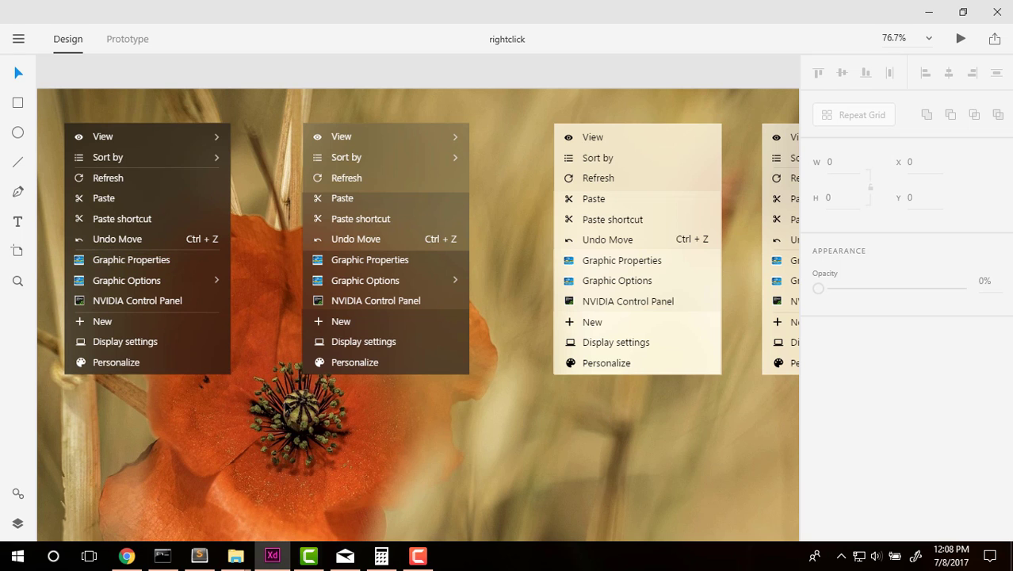
pyautogui.hscroll(3, 283, 400)
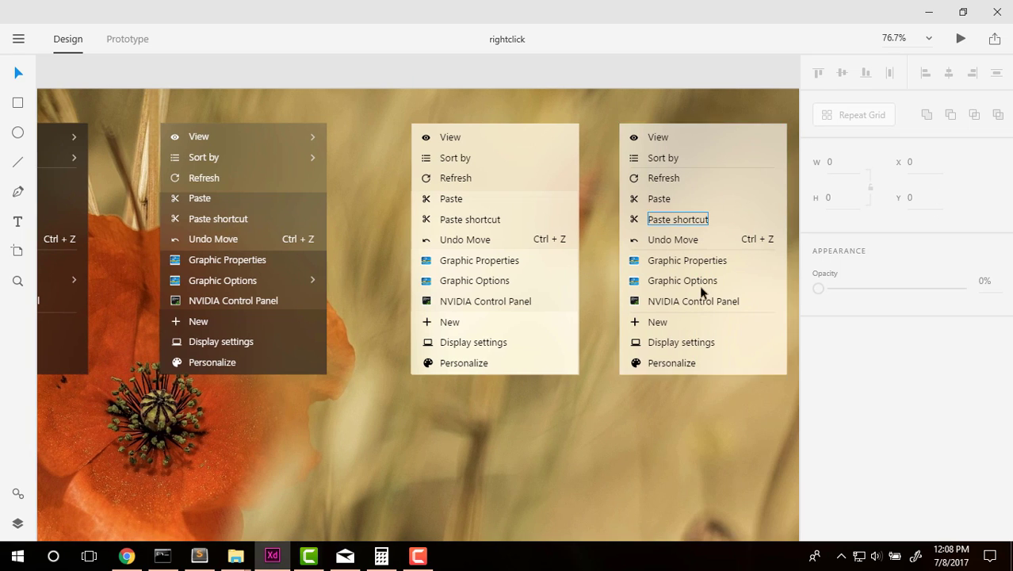
pyautogui.hscroll(-2, 254, 479)
pyautogui.hscroll(4, 254, 479)
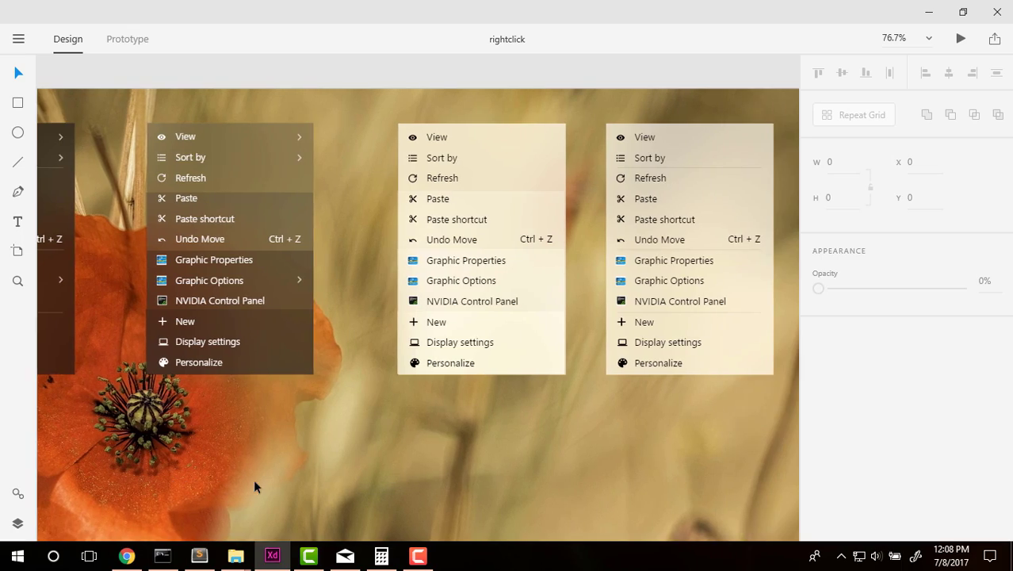
pyautogui.hscroll(8, 252, 479)
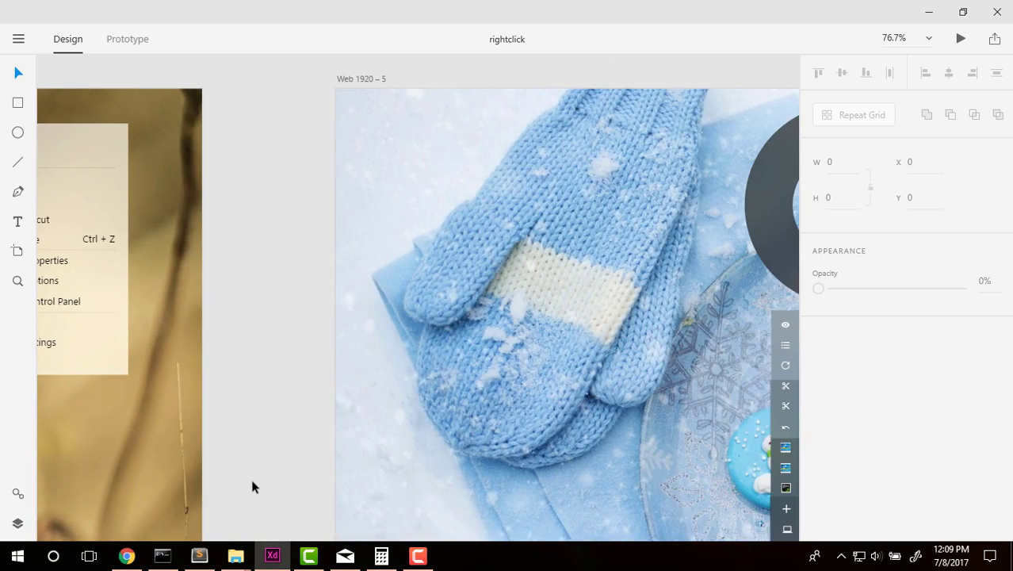
# Step: Zoom into Web 1920 – 5's ring-shaped menus at 142.7%
pyautogui.scroll(-2, 251, 479)
pyautogui.scroll(-4, 252, 479)
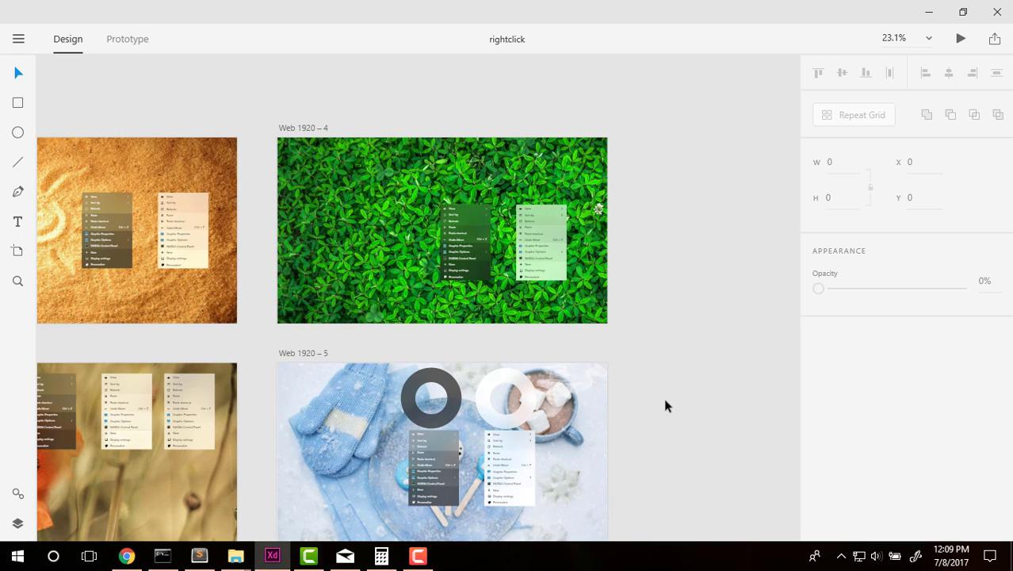
pyautogui.scroll(-1, 508, 389)
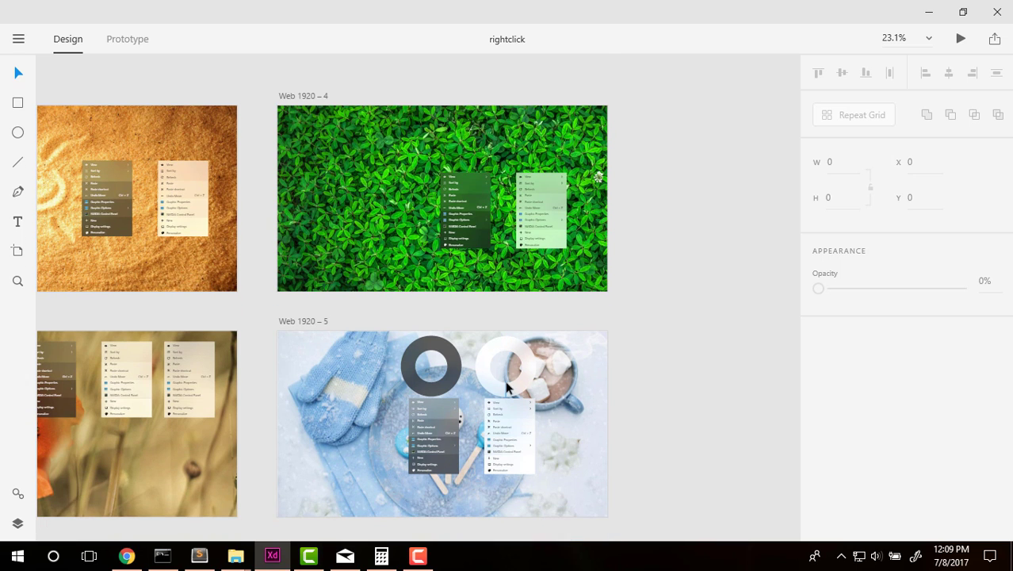
pyautogui.scroll(-2, 507, 387)
pyautogui.scroll(-1, 508, 387)
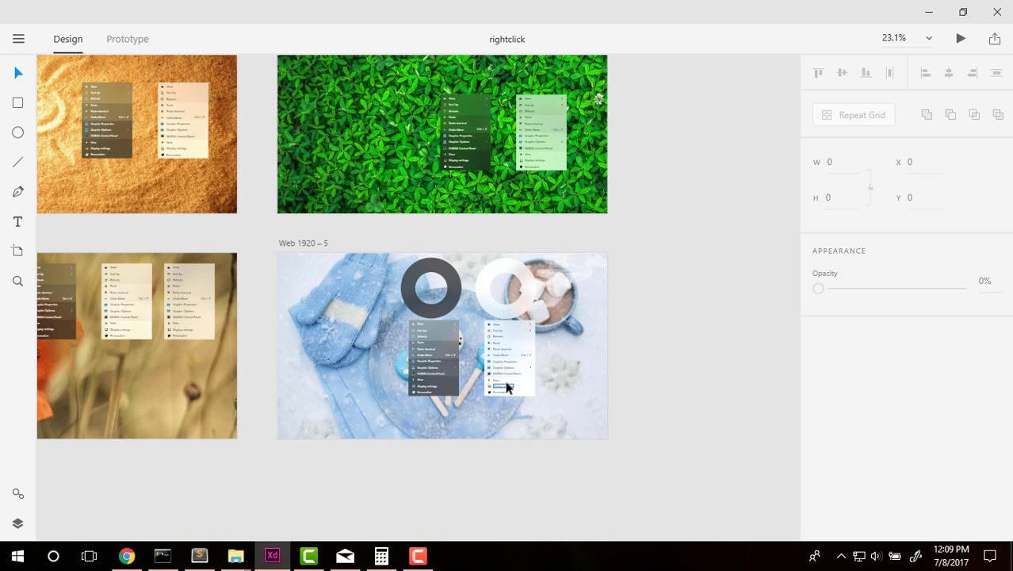
pyautogui.scroll(5, 508, 387)
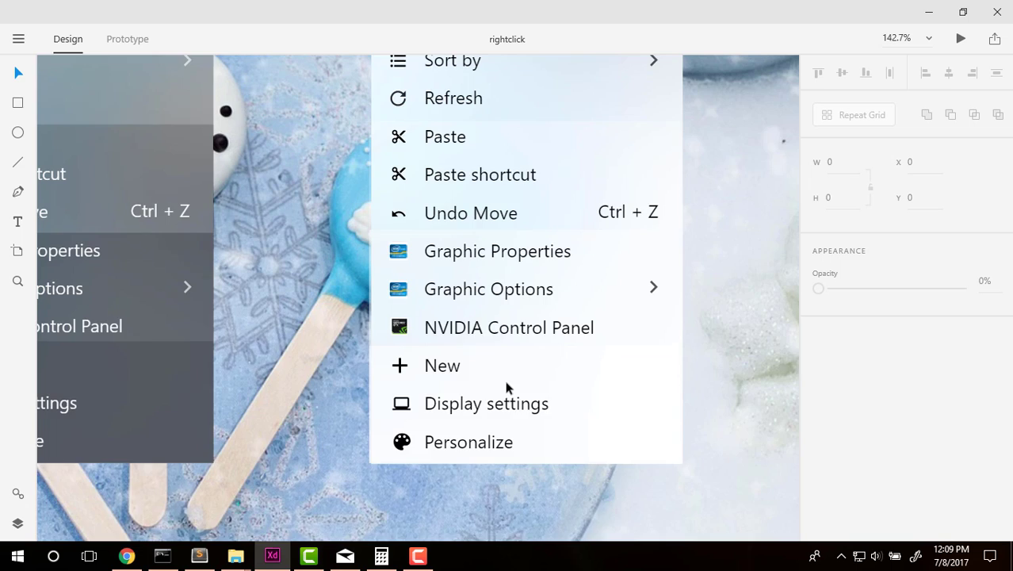
pyautogui.scroll(7, 508, 387)
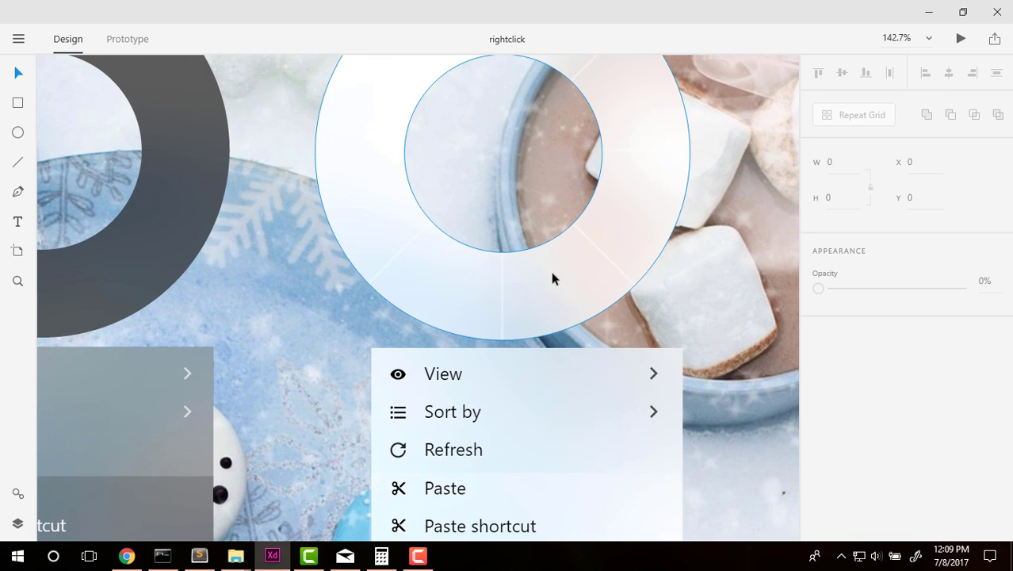
pyautogui.scroll(3, 553, 278)
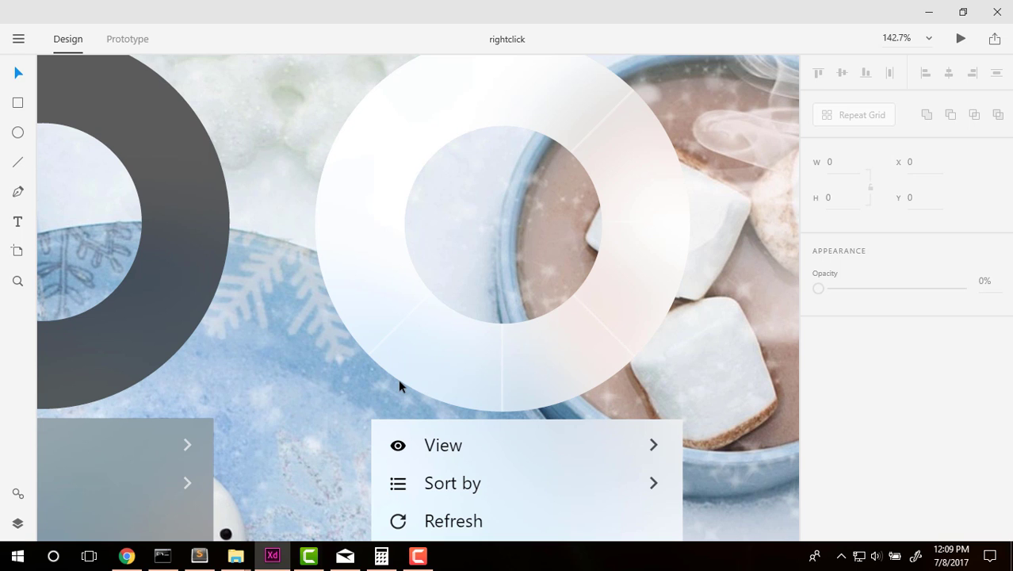
pyautogui.scroll(3, 564, 302)
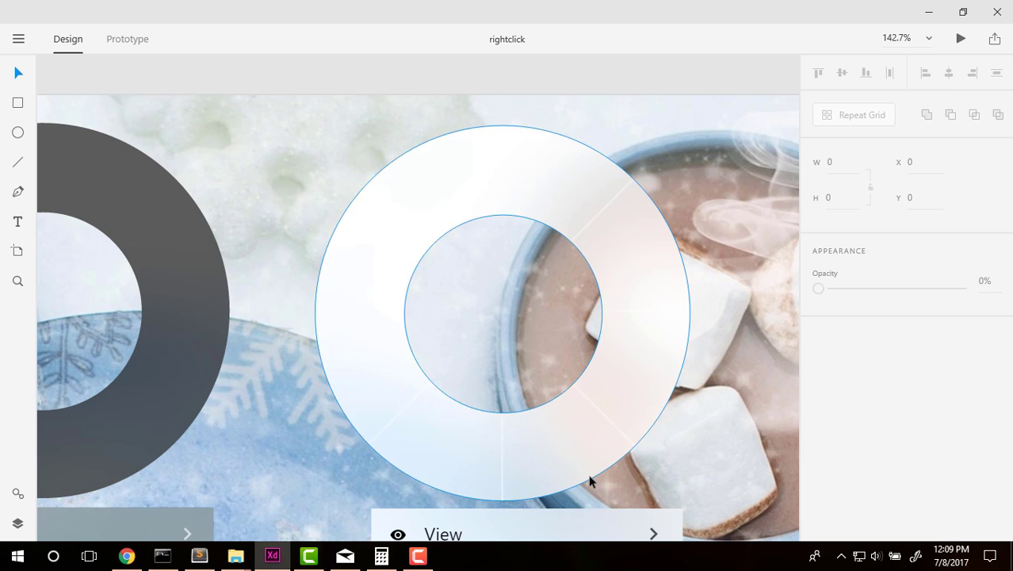
# Step: Zoom out until all five Web 1920 artboards are visible together
pyautogui.scroll(-10, 634, 435)
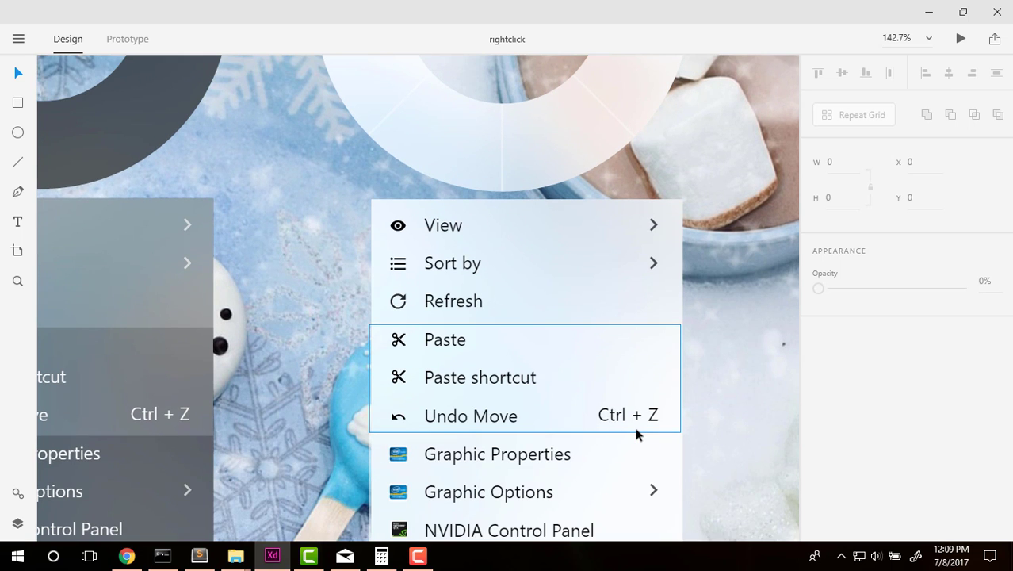
pyautogui.scroll(-4, 637, 433)
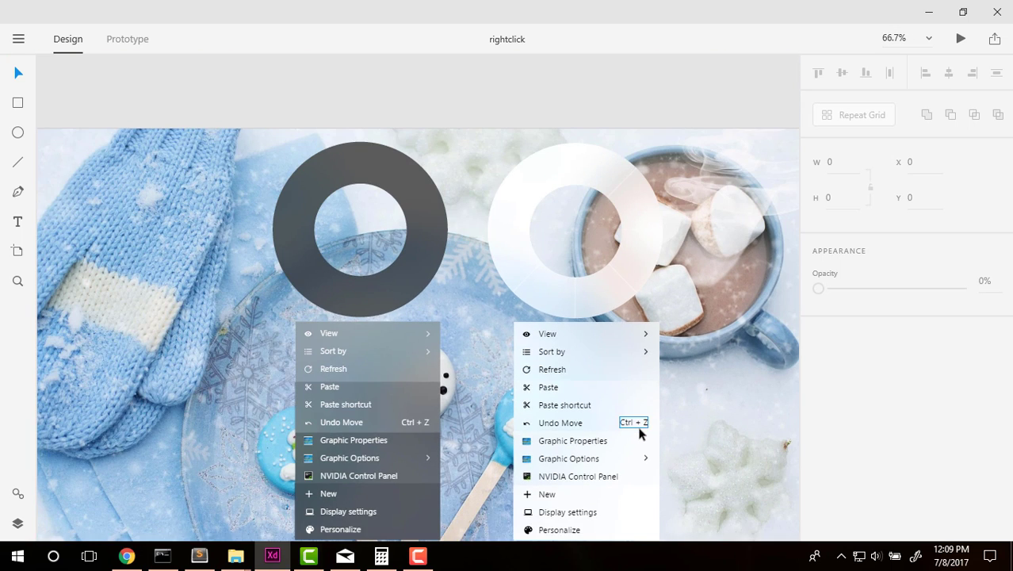
pyautogui.scroll(-2, 641, 434)
pyautogui.scroll(-2, 639, 433)
pyautogui.scroll(-1, 639, 432)
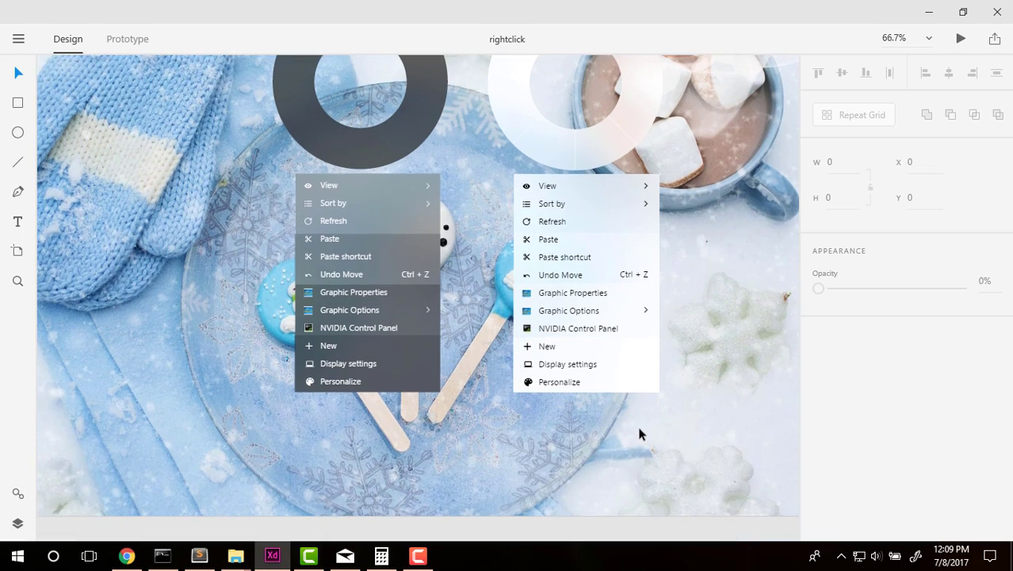
pyautogui.scroll(-1, 641, 434)
pyautogui.scroll(-10, 640, 434)
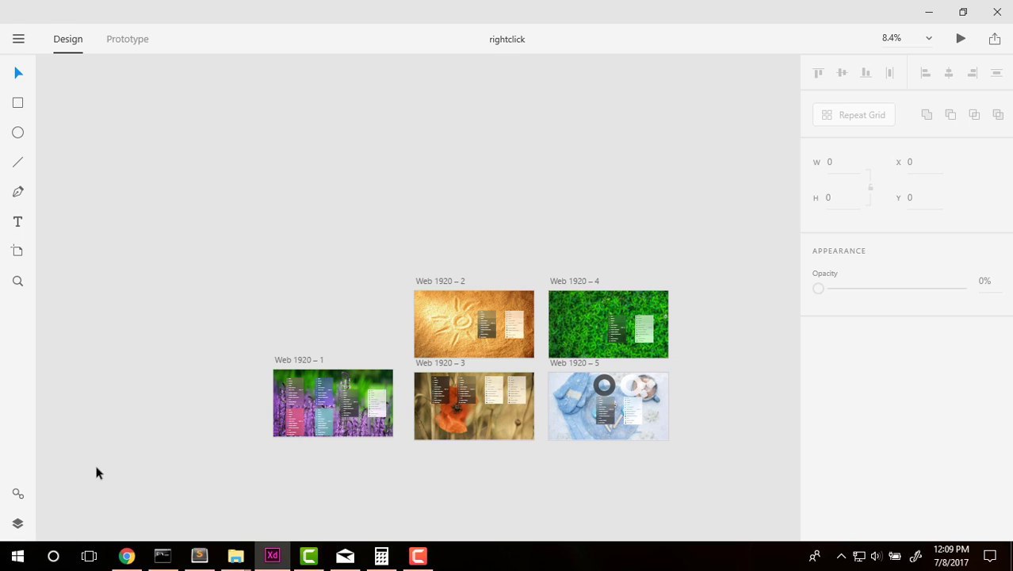
# Step: Zoom in on Web 1920 – 1's first olive context menu to about 211%
pyautogui.scroll(3, 277, 387)
pyautogui.scroll(10, 279, 392)
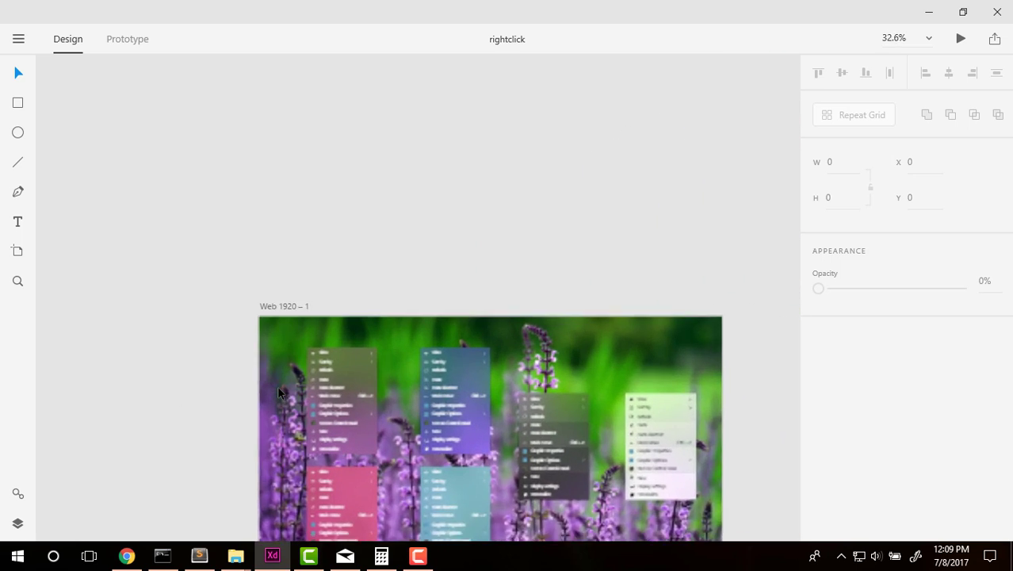
pyautogui.scroll(2, 278, 391)
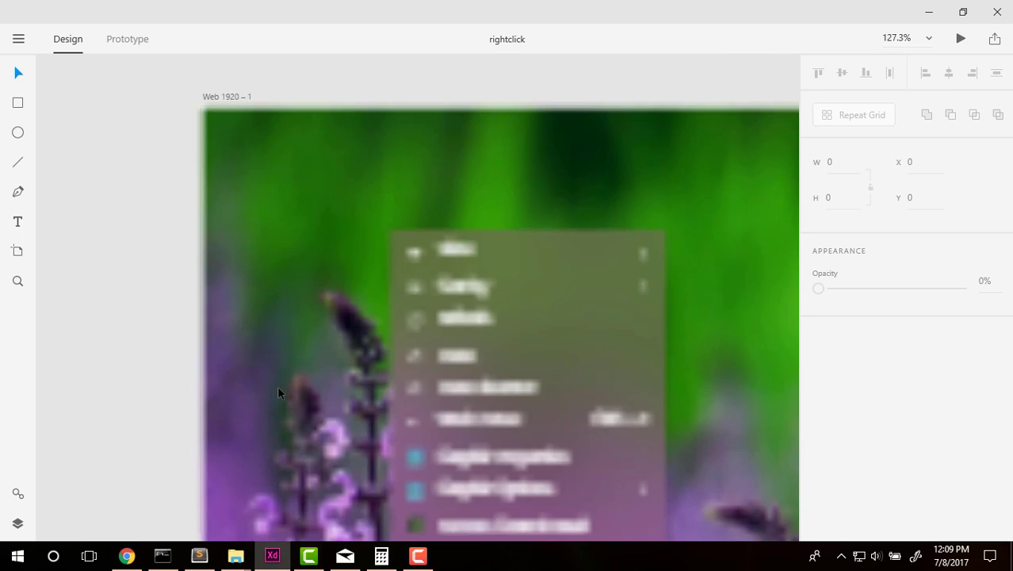
pyautogui.scroll(-6, 278, 391)
pyautogui.scroll(-4, 280, 391)
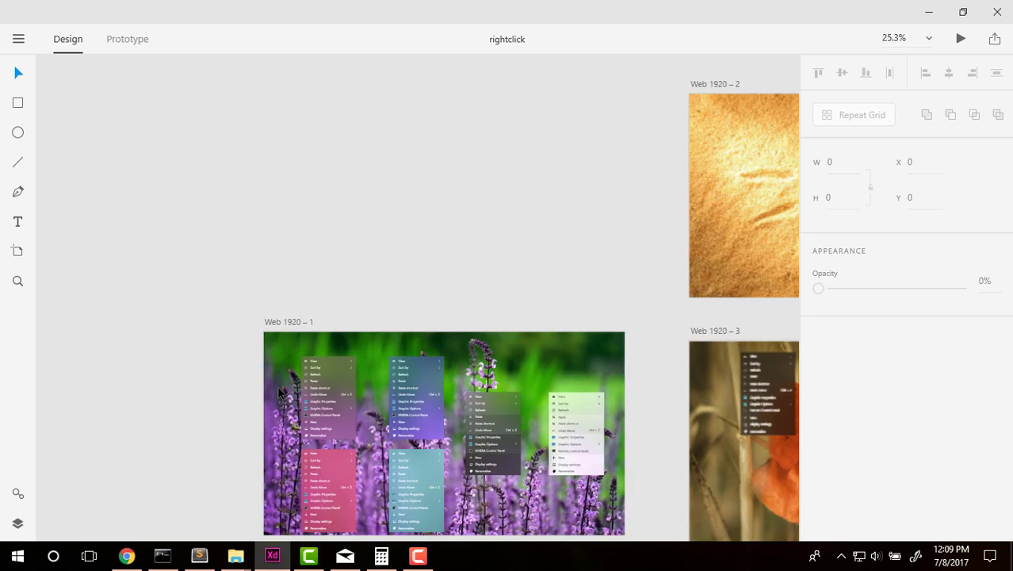
pyautogui.scroll(2, 279, 391)
pyautogui.scroll(10, 279, 390)
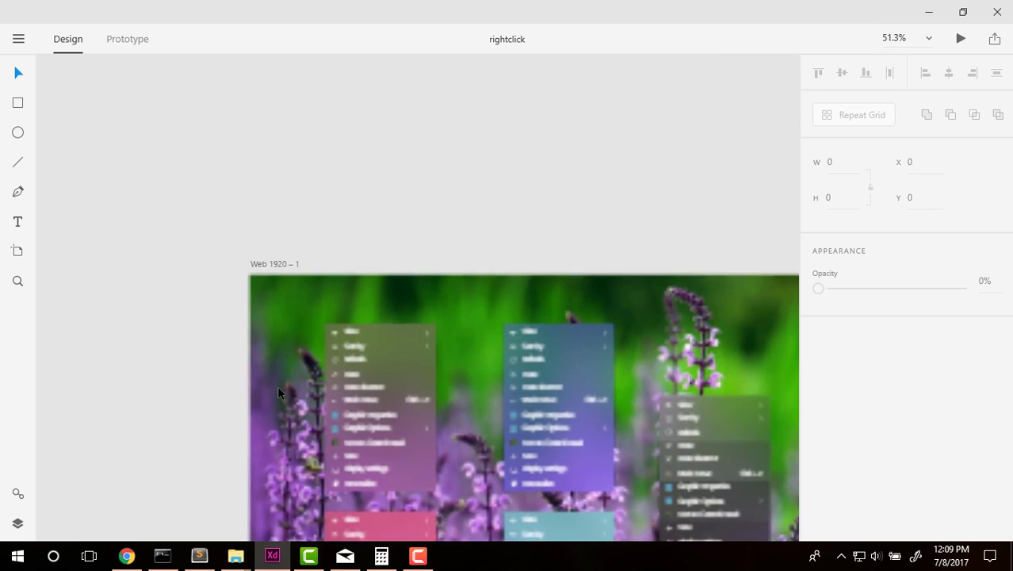